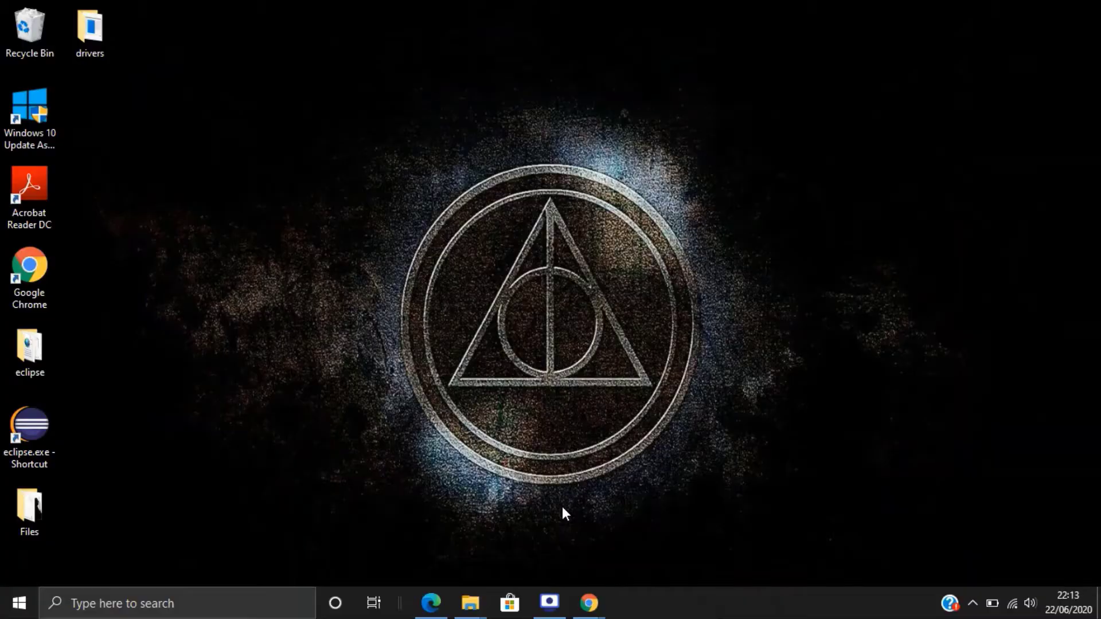
pyautogui.write('eclipse')
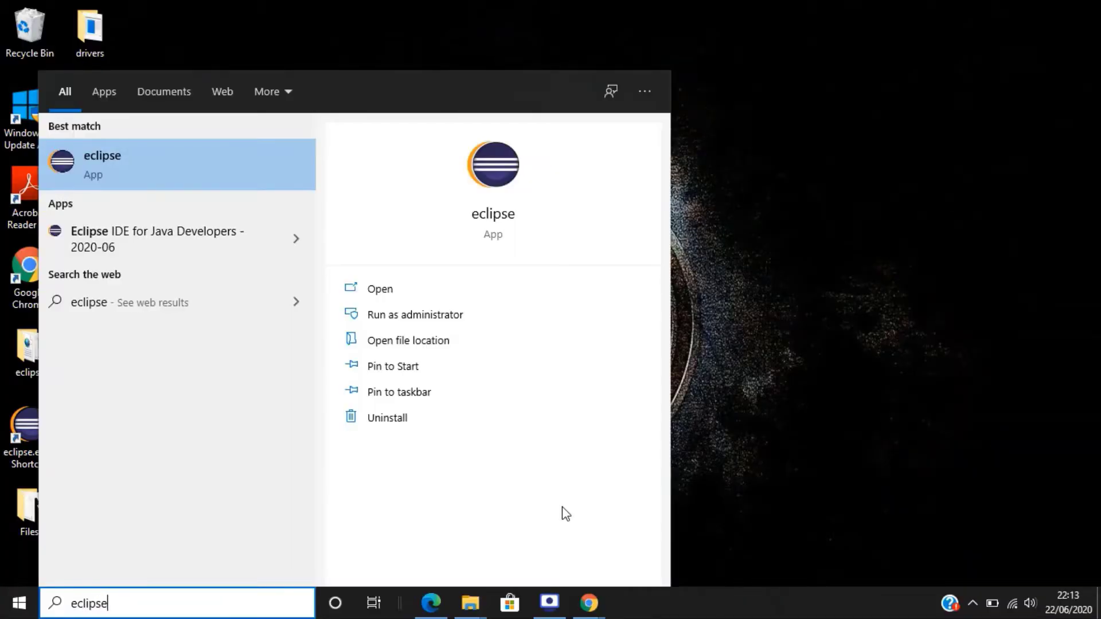
# - Launch Eclipse IDE for Java Developers from the taskbar search into the python-workspace workspace
pyautogui.click(208, 232)
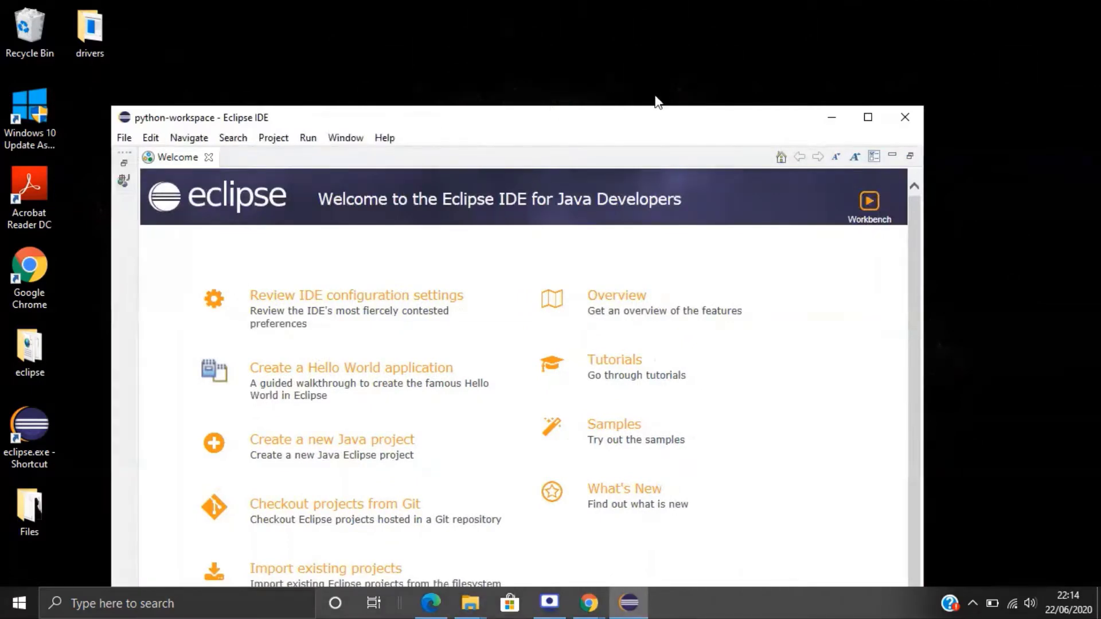
# - Maximize the Eclipse window, close the Welcome tab and open Help > Install New Software
pyautogui.click(864, 116)
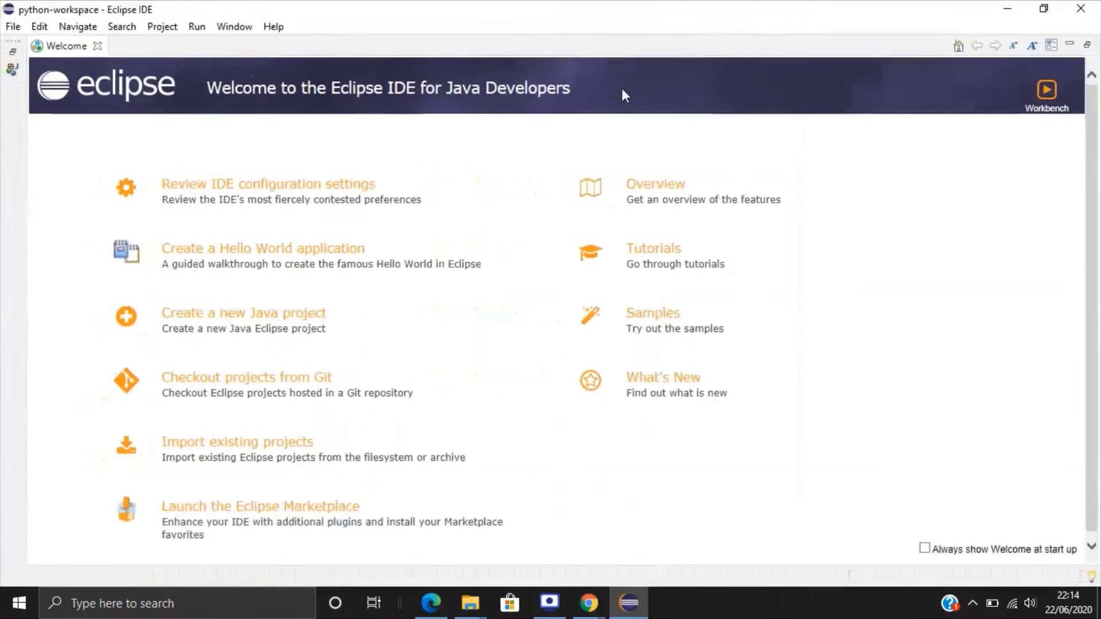
pyautogui.click(98, 46)
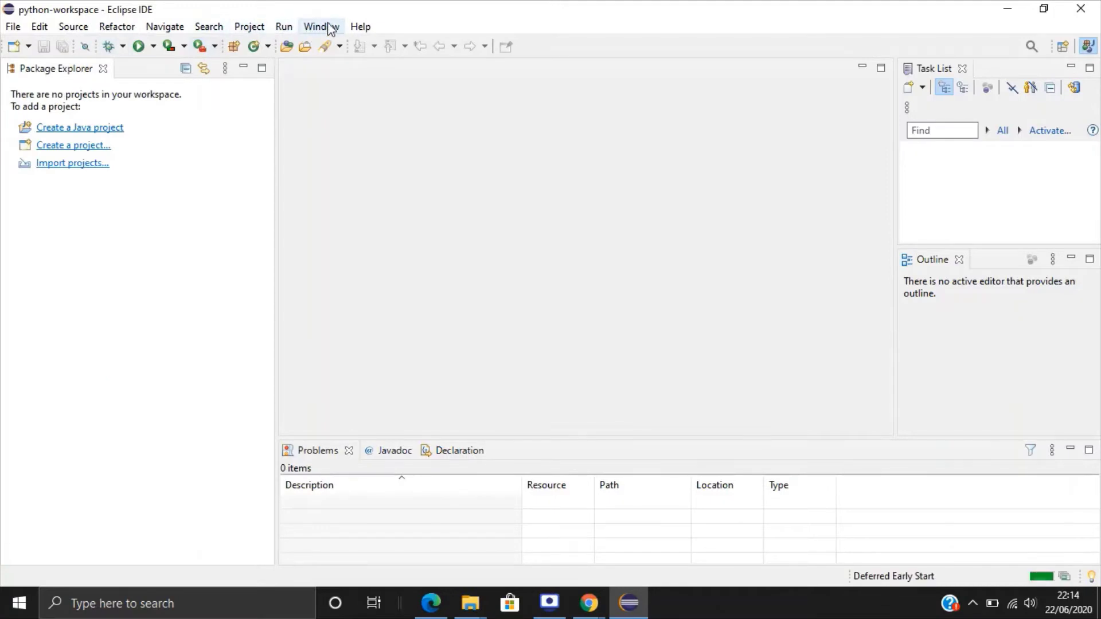
pyautogui.click(330, 30)
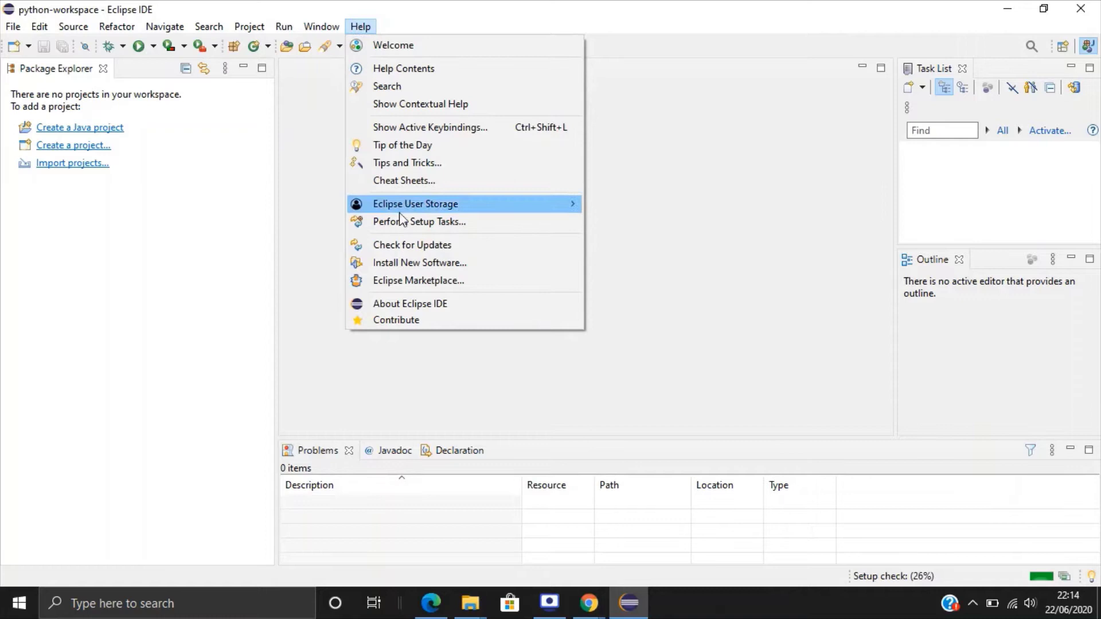
pyautogui.click(408, 263)
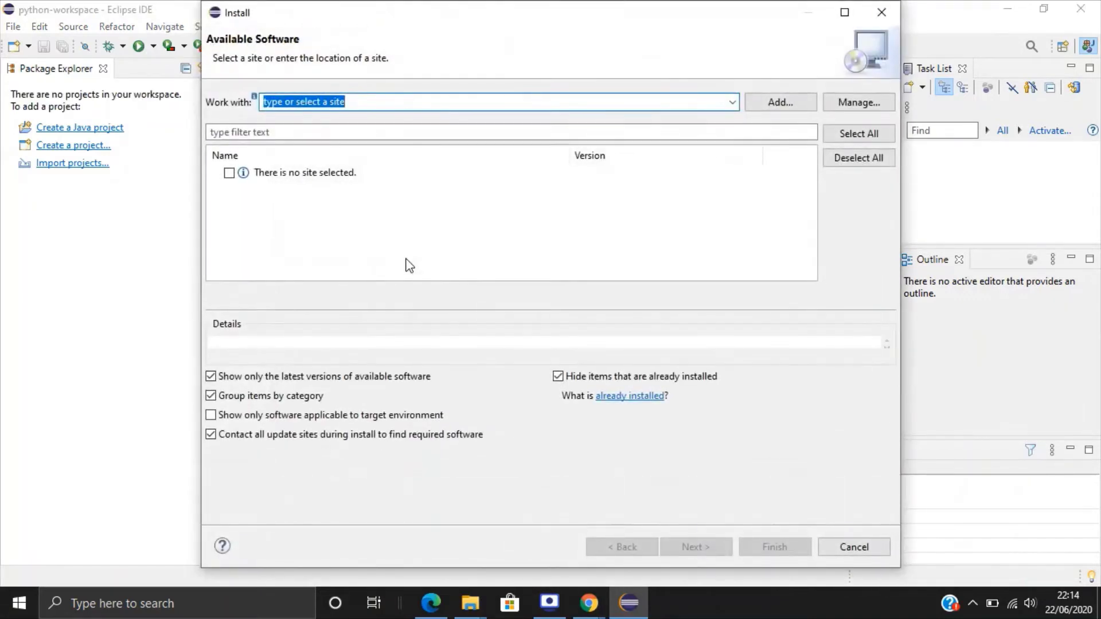
pyautogui.click(766, 100)
pyautogui.write('P')
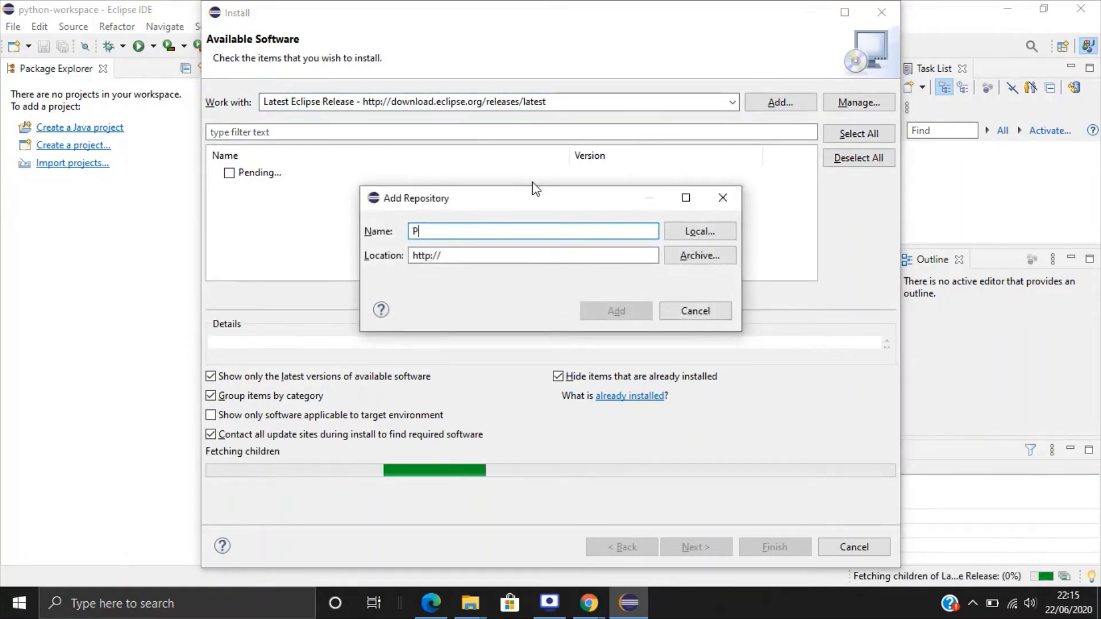
pyautogui.write('ydev')
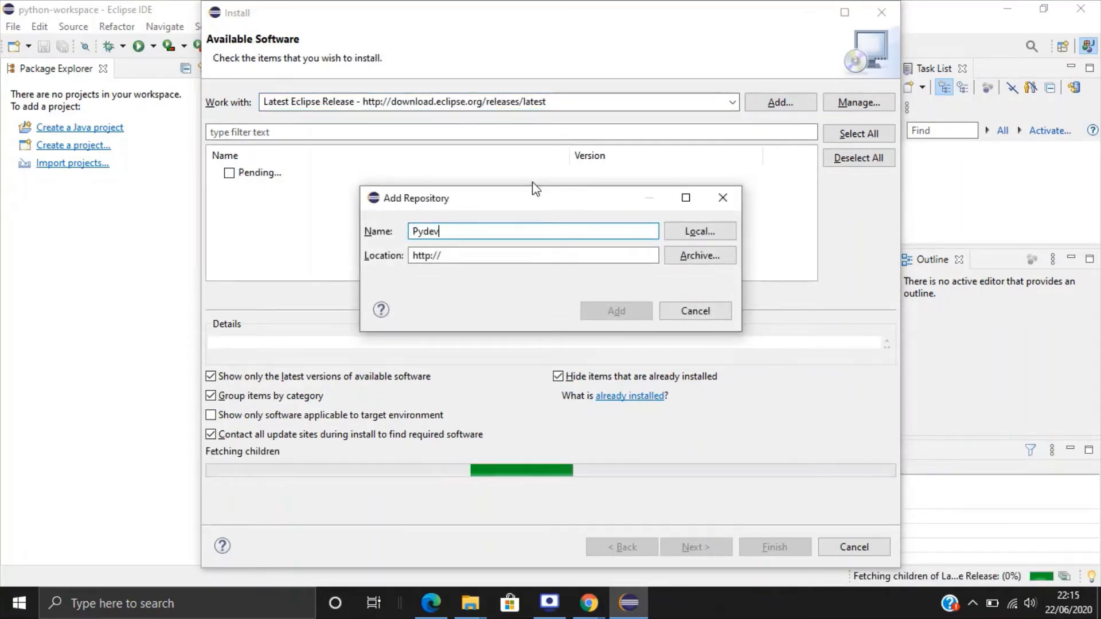
pyautogui.press('Tab')
pyautogui.press('End')
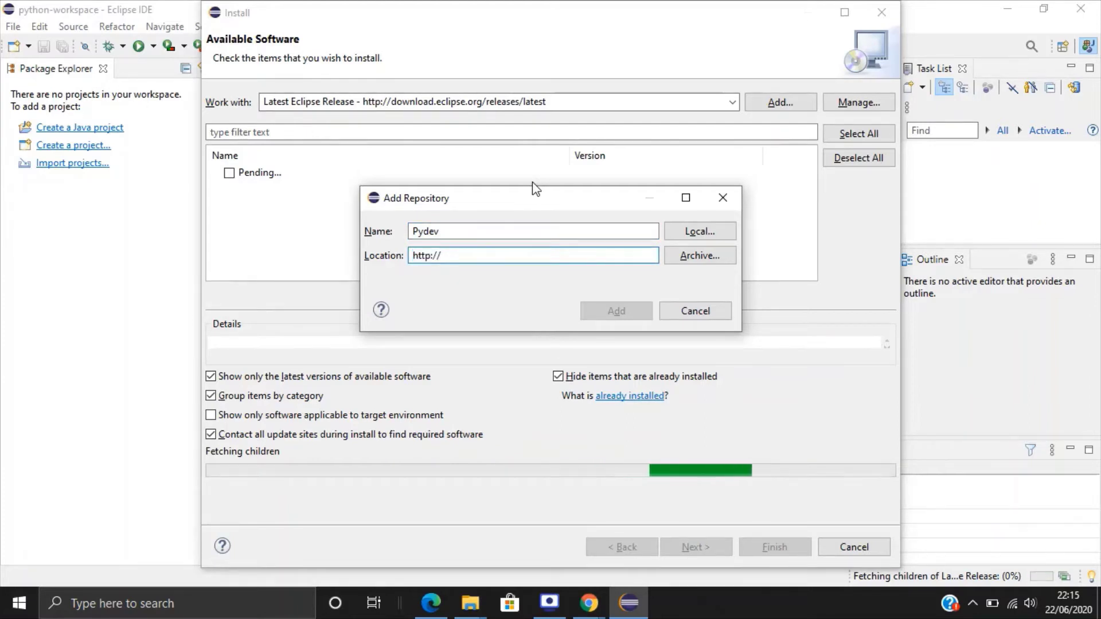
pyautogui.write('pydev.')
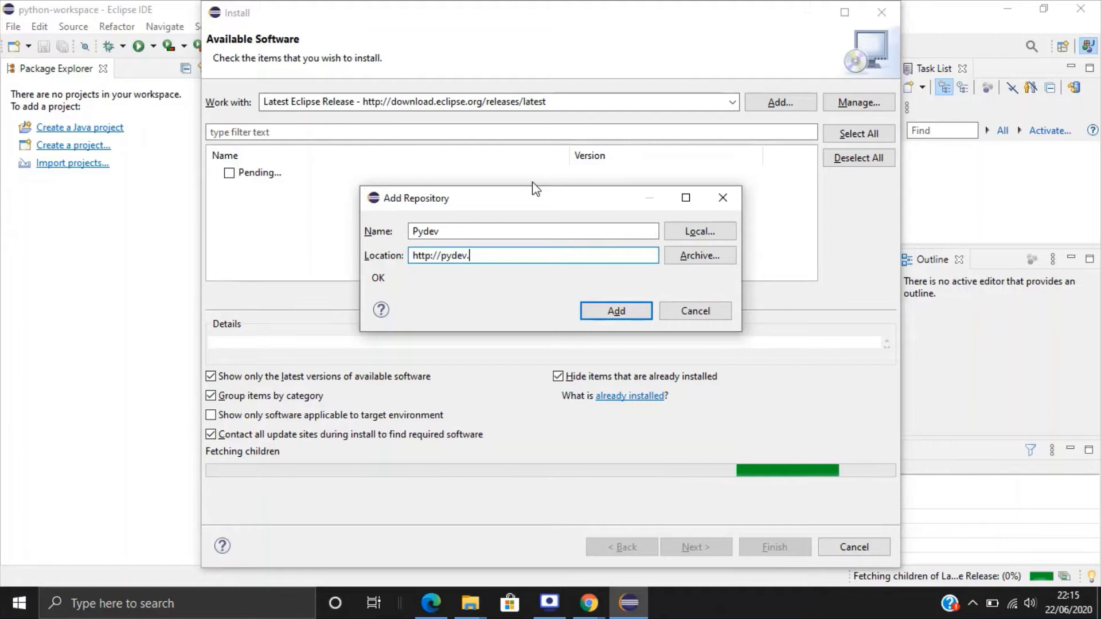
pyautogui.write('org/')
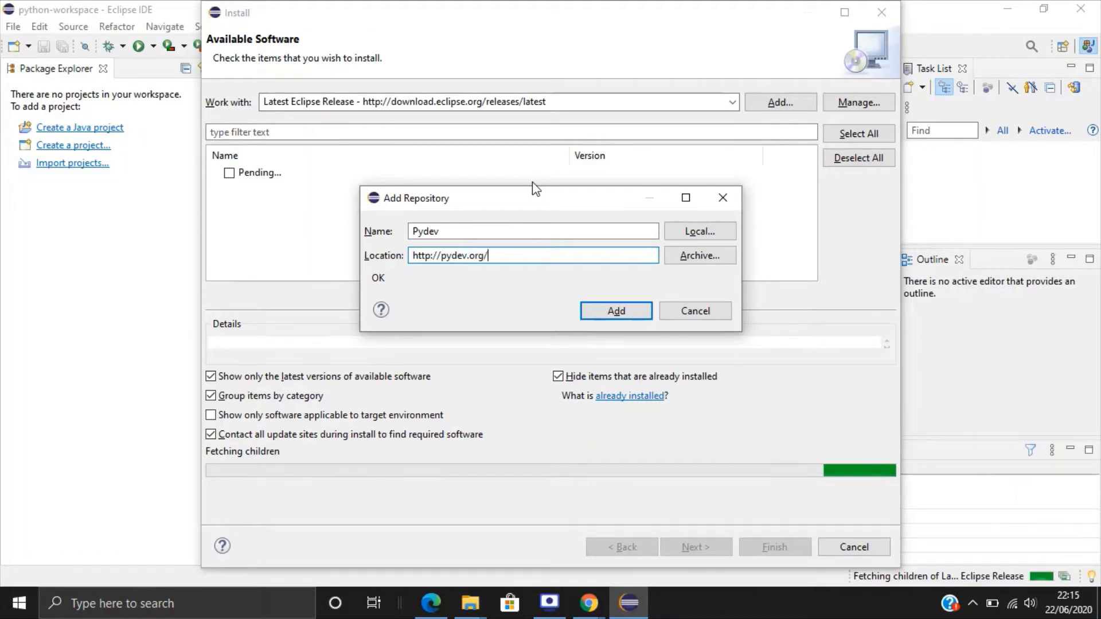
pyautogui.write('updates')
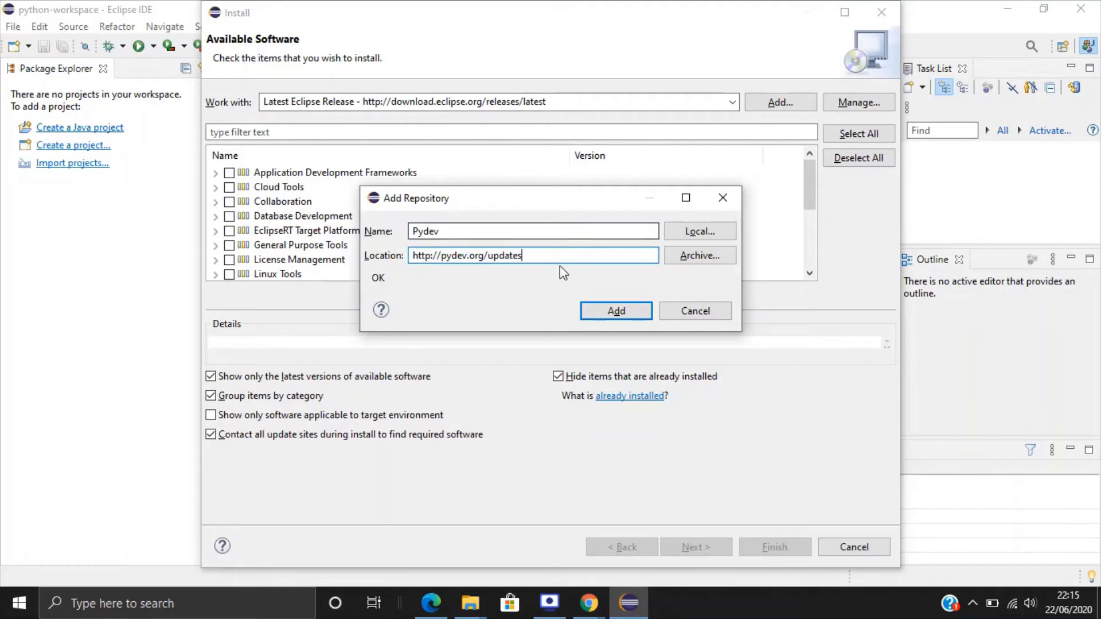
pyautogui.click(597, 310)
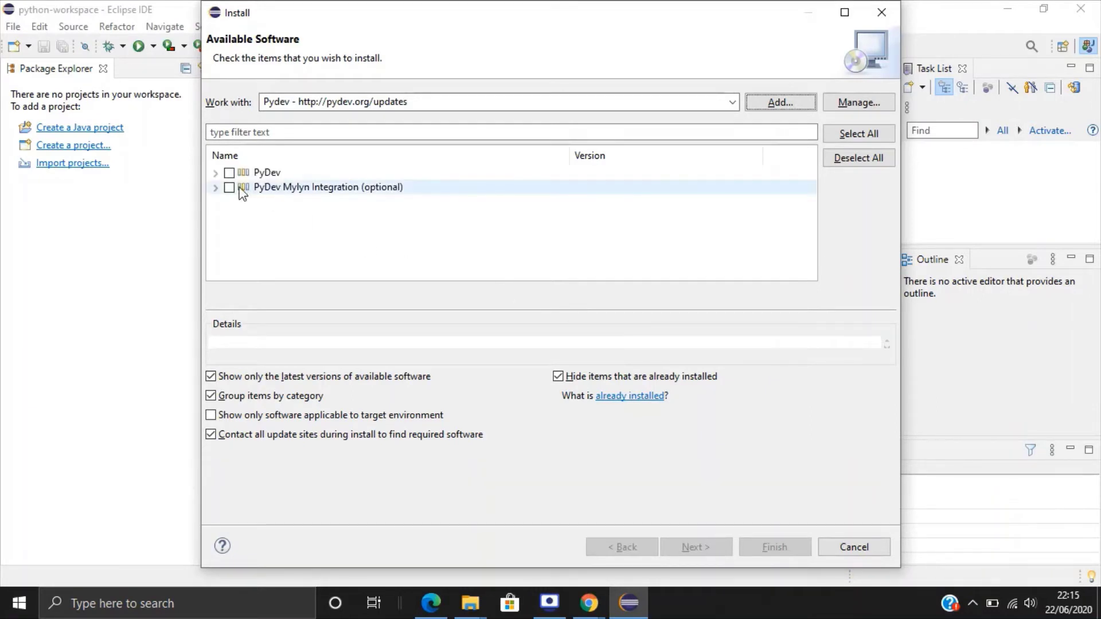
# - Select PyDev and PyDev Mylyn Integration, accept the license terms and finish installing
pyautogui.click(229, 173)
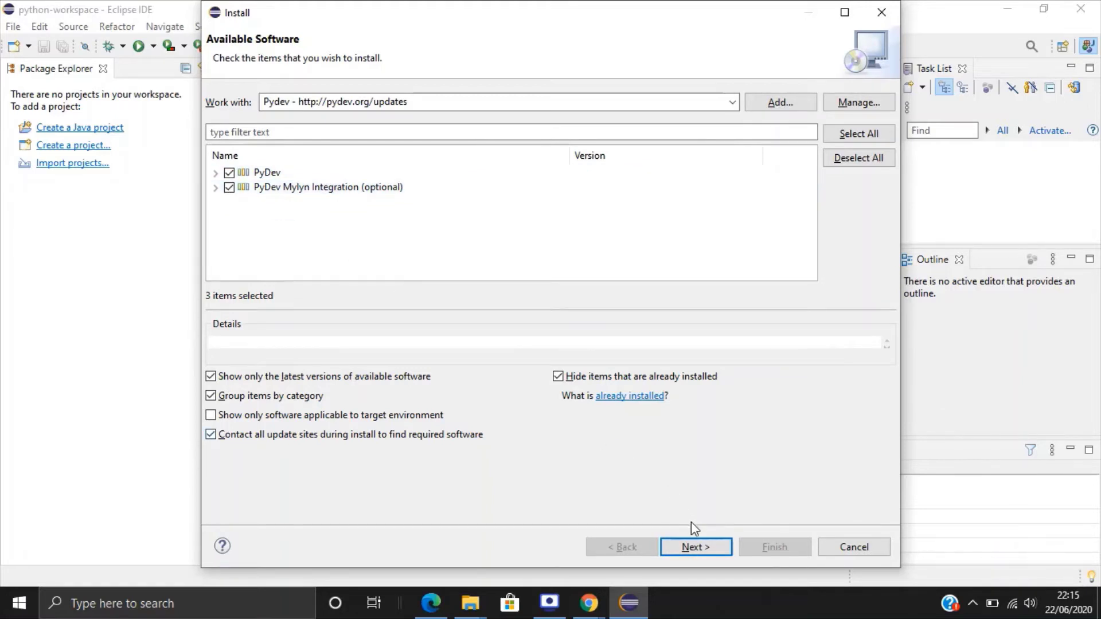
pyautogui.click(696, 539)
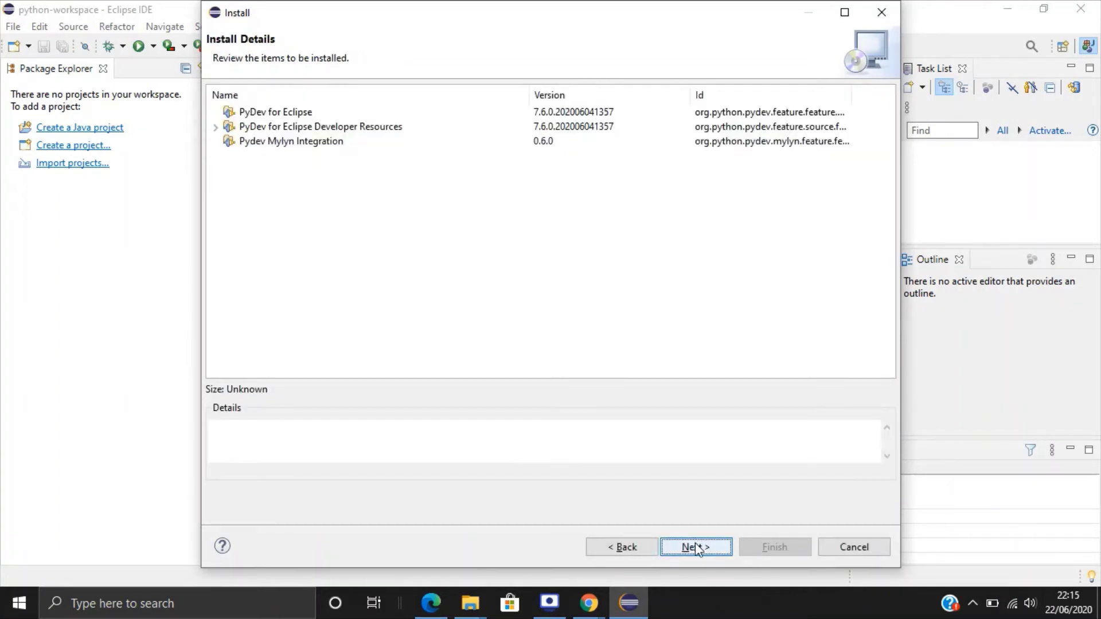
pyautogui.click(696, 547)
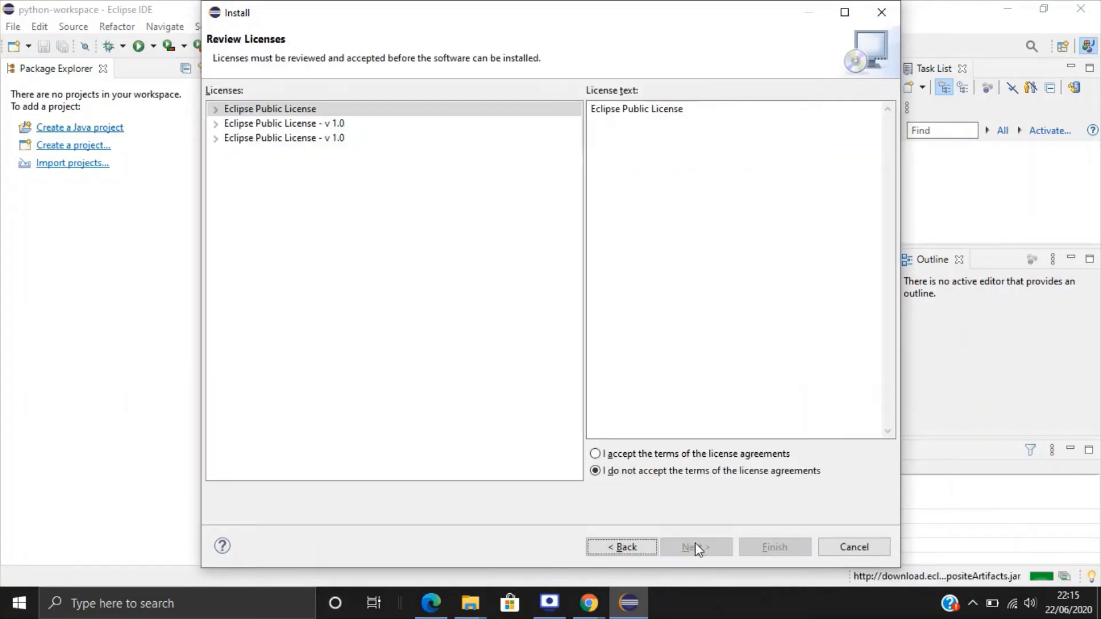
pyautogui.click(656, 455)
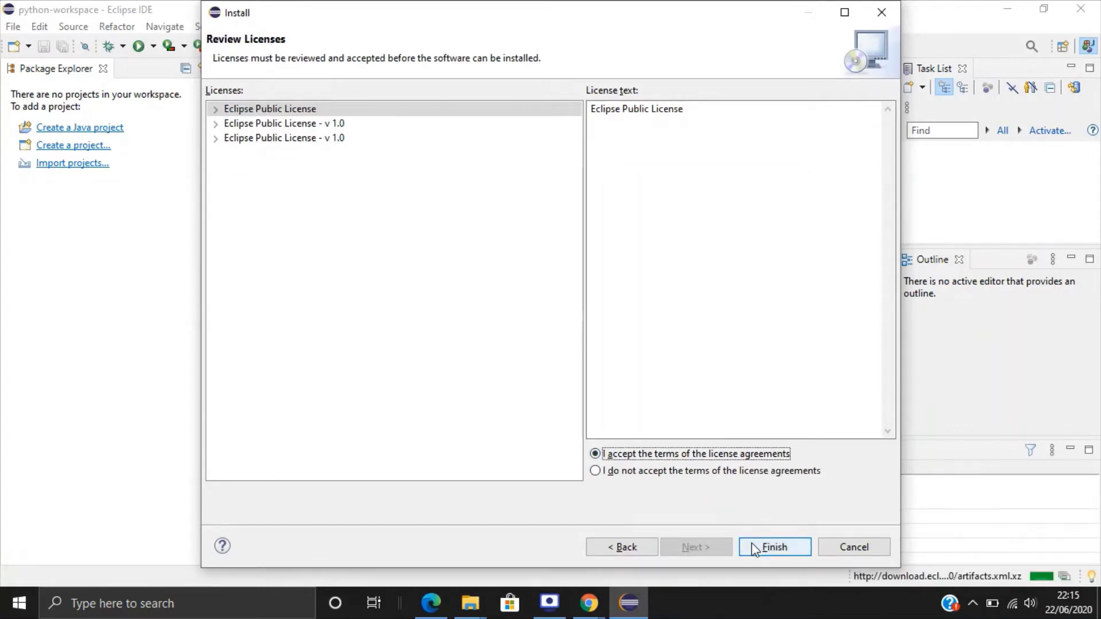
pyautogui.click(751, 546)
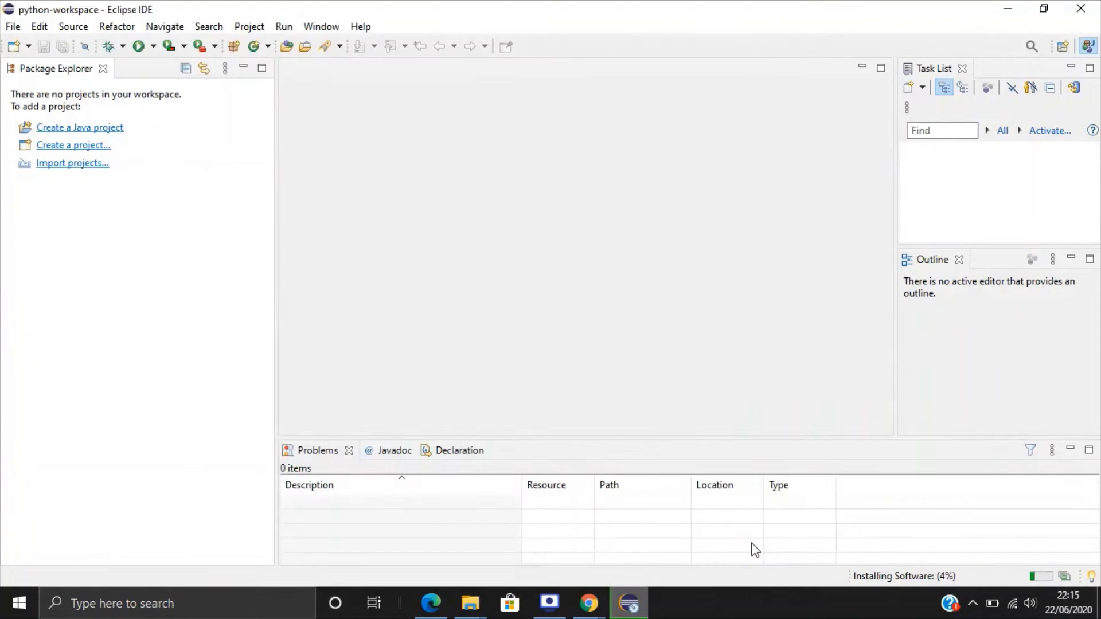
# - Show the Progress view enlarged, and choose 'Install anyway' on the unsigned-software security warning
pyautogui.click(1066, 576)
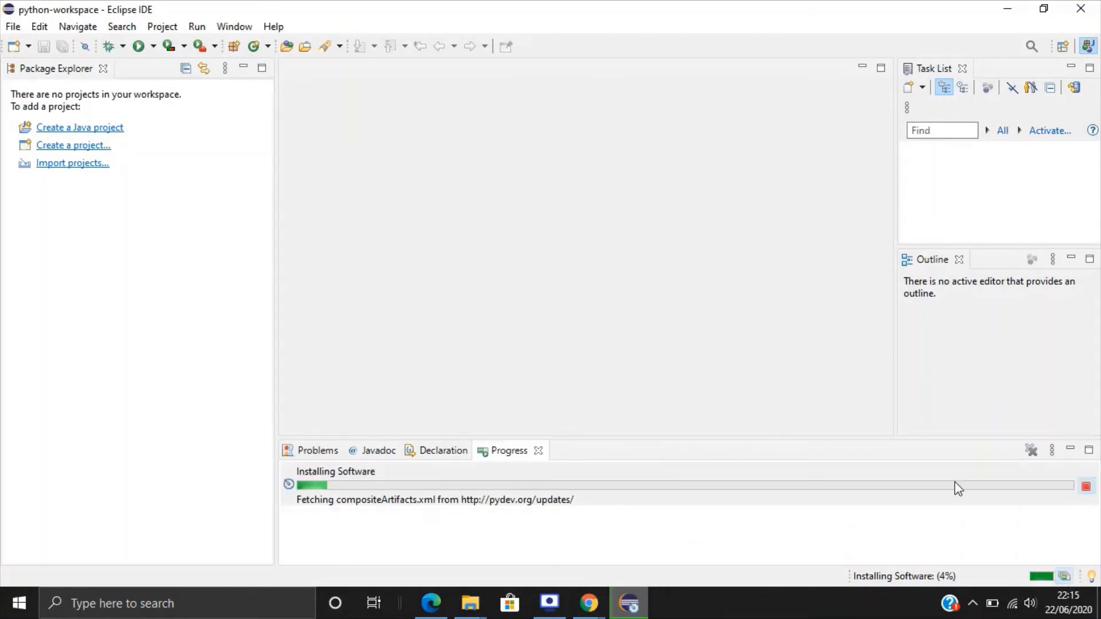
pyautogui.moveTo(887, 437); pyautogui.dragTo(867, 314)
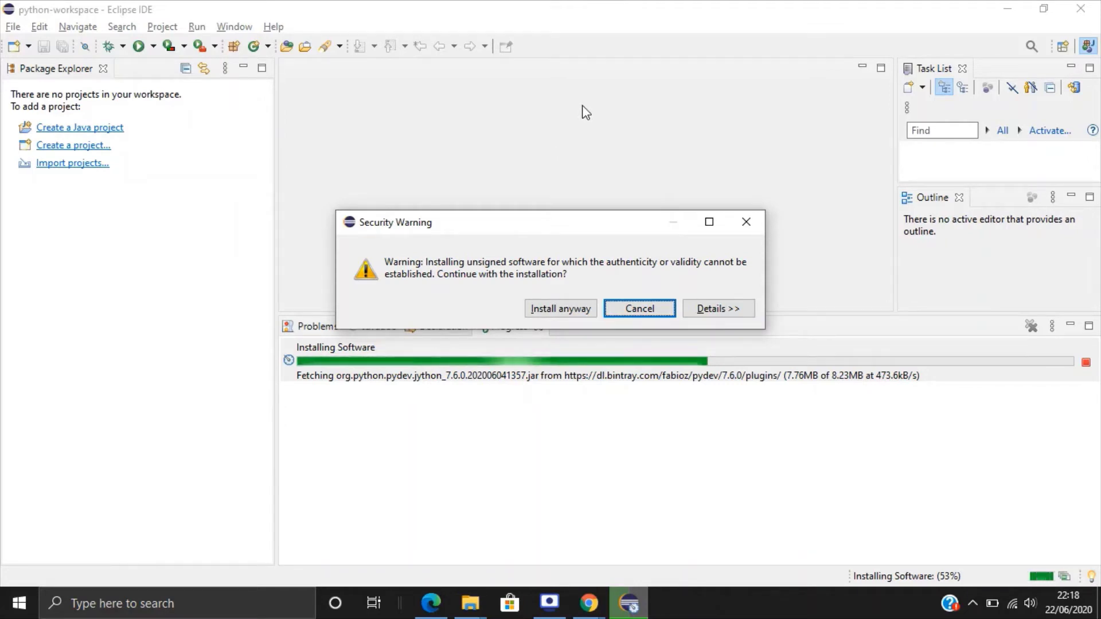
pyautogui.click(544, 312)
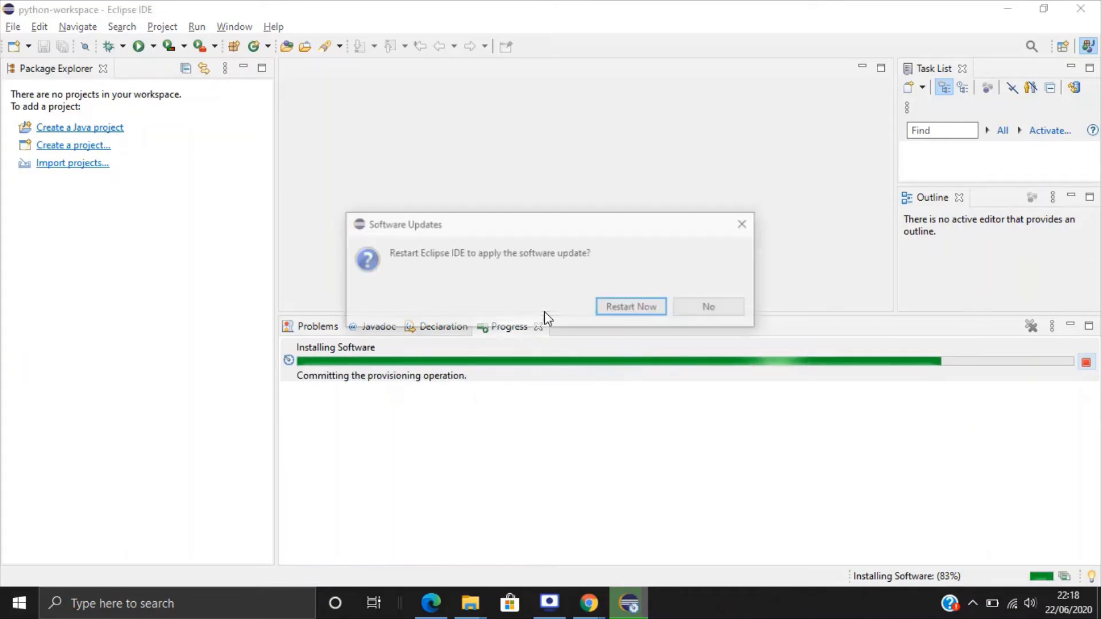
# - Restart Eclipse, then open the PyDev perspective from the Open Perspective list
pyautogui.click(610, 313)
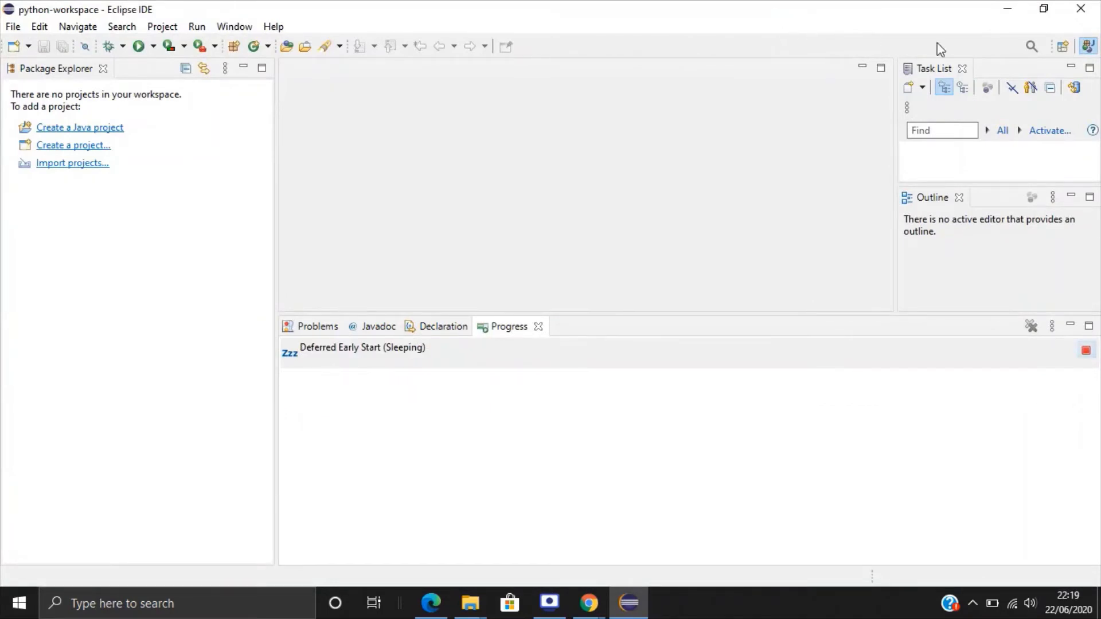
pyautogui.click(1064, 53)
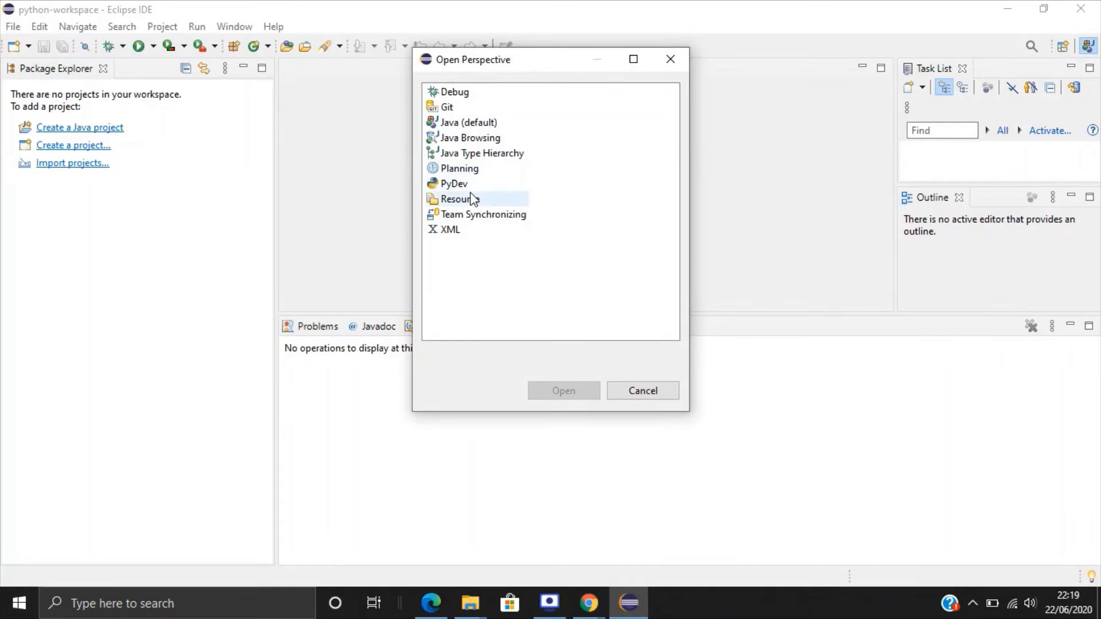
pyautogui.doubleClick(455, 185)
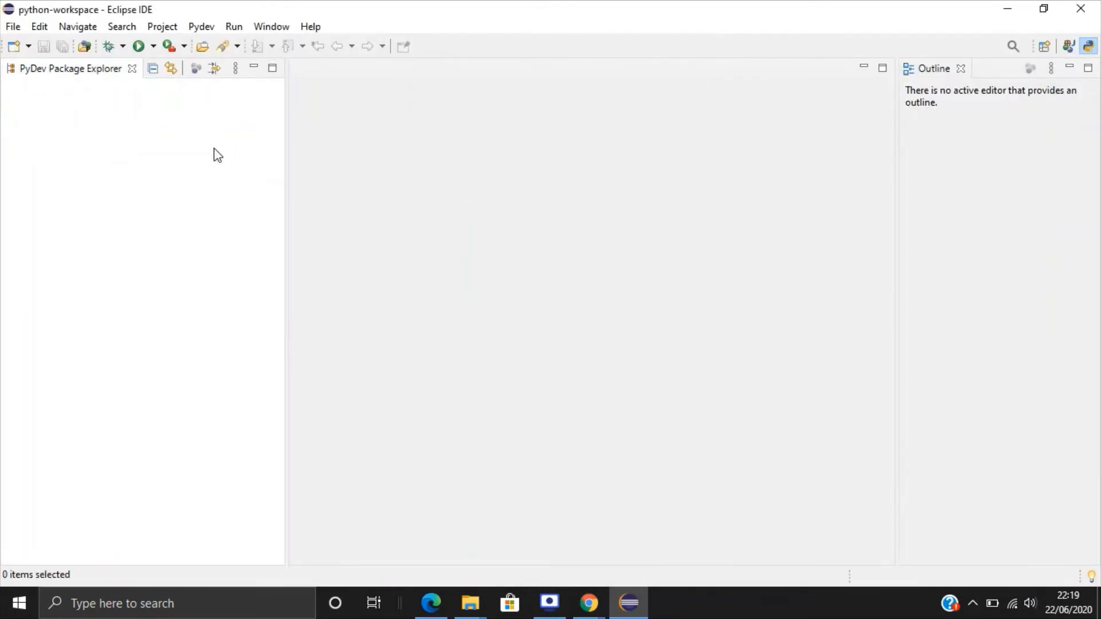
# - From the Package Explorer, open New > Project, expand PyDev and highlight PyDev Django Project
pyautogui.rightClick(215, 154)
pyautogui.moveTo(251, 160)
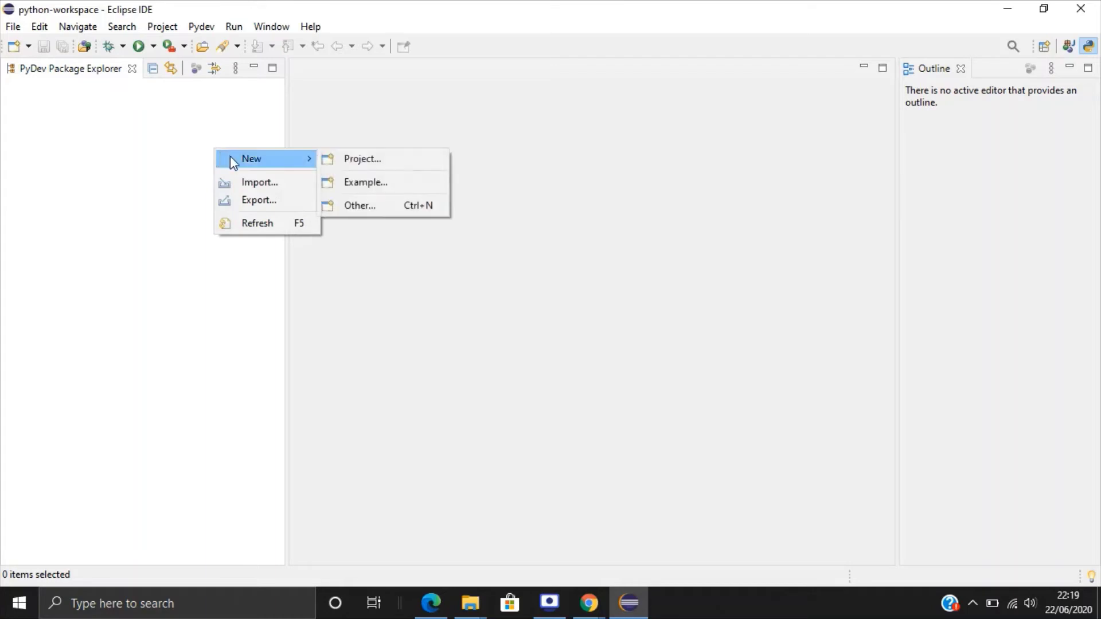
pyautogui.click(340, 161)
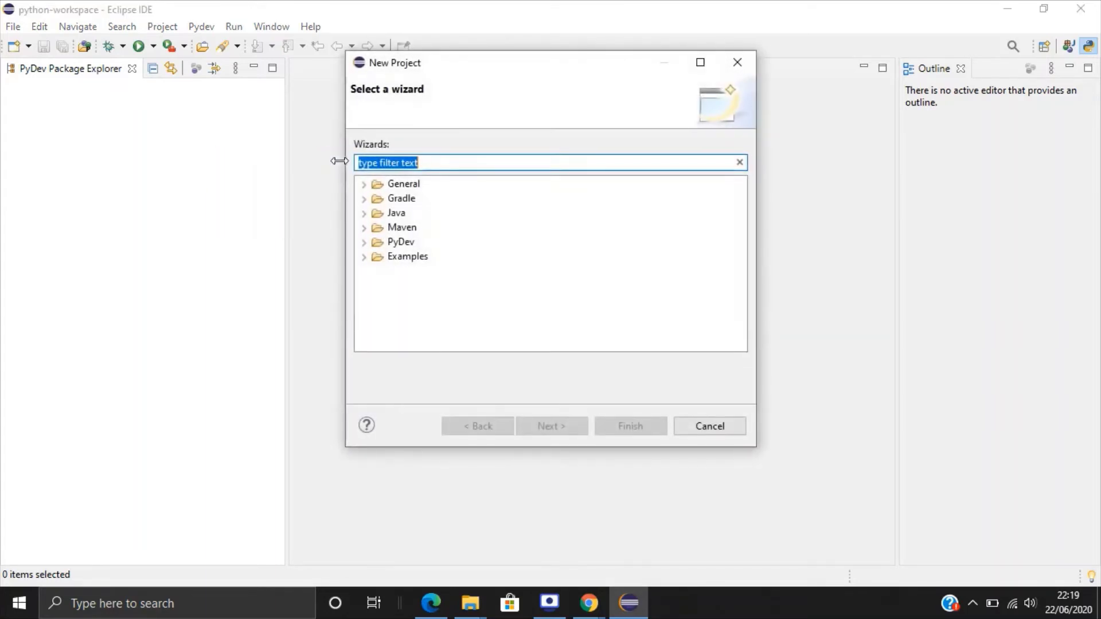
pyautogui.click(364, 242)
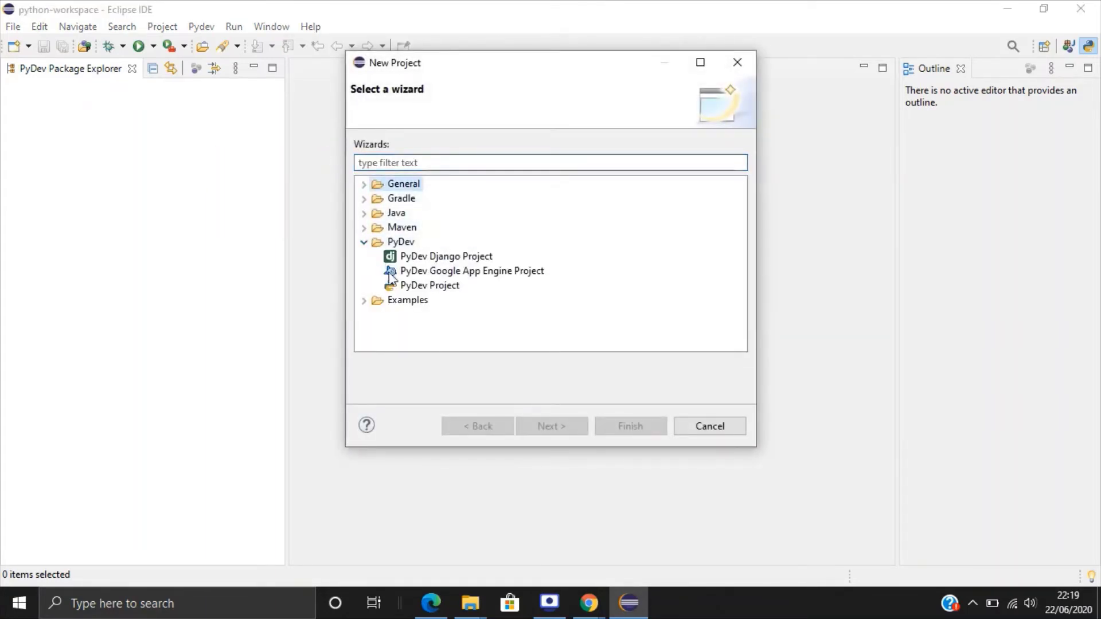
pyautogui.click(401, 289)
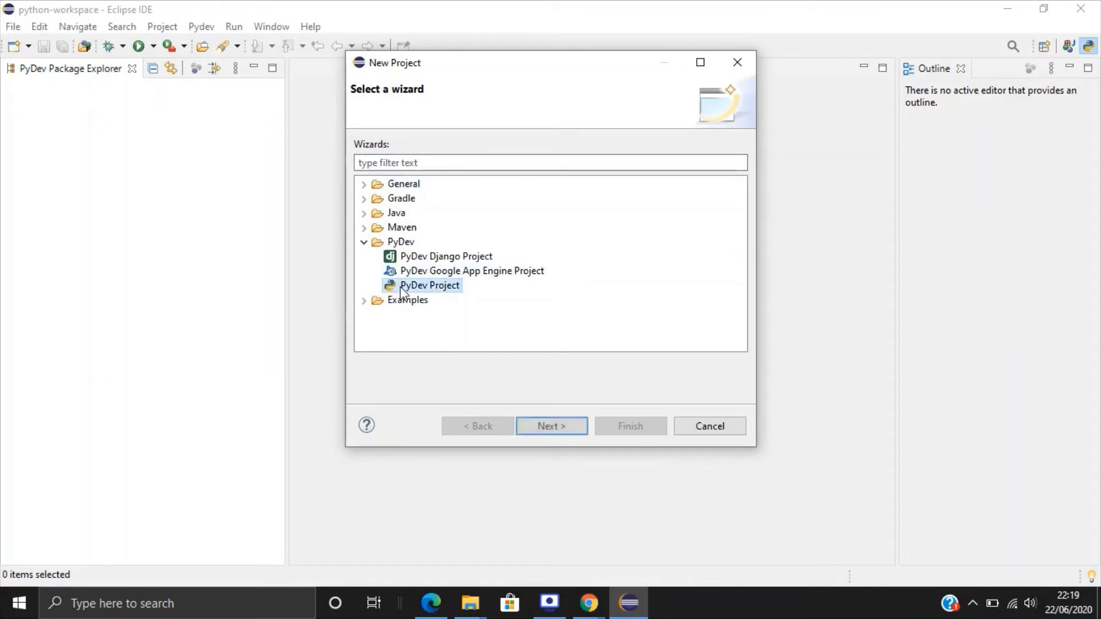
pyautogui.click(410, 259)
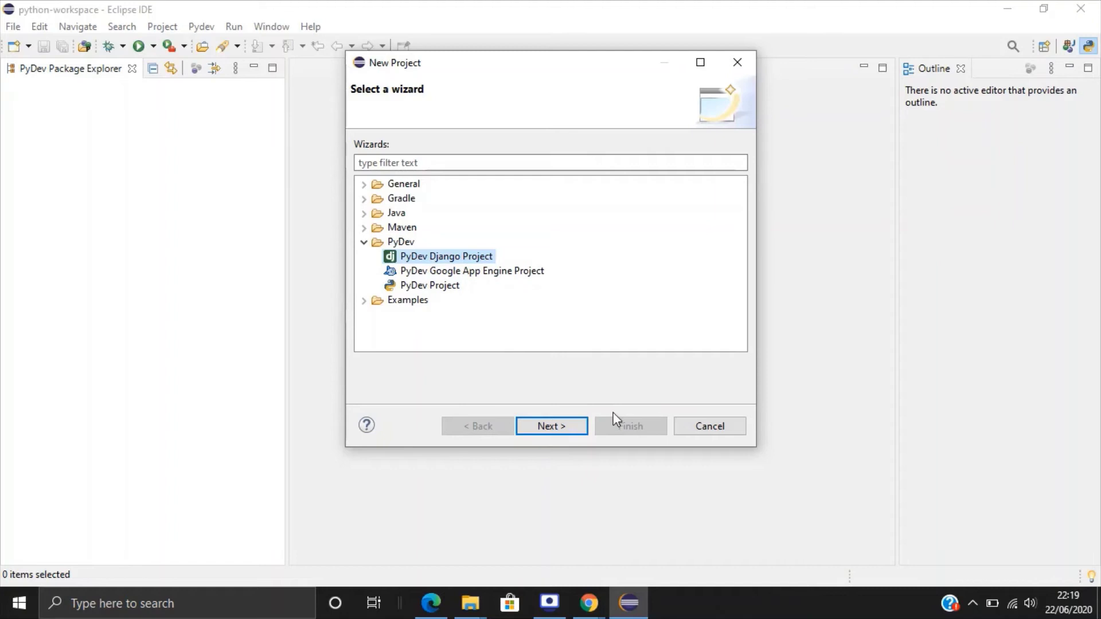
# - Cancel the wizard and open Window > Preferences at PyDev > Interpreters > Python Interpreter
pyautogui.click(707, 431)
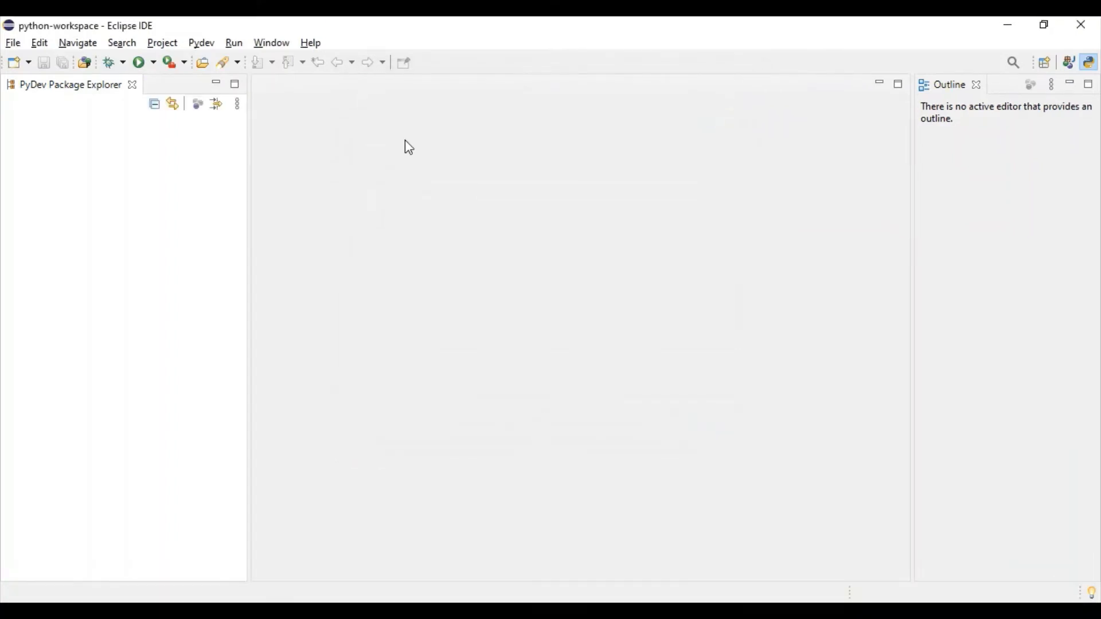
pyautogui.click(284, 45)
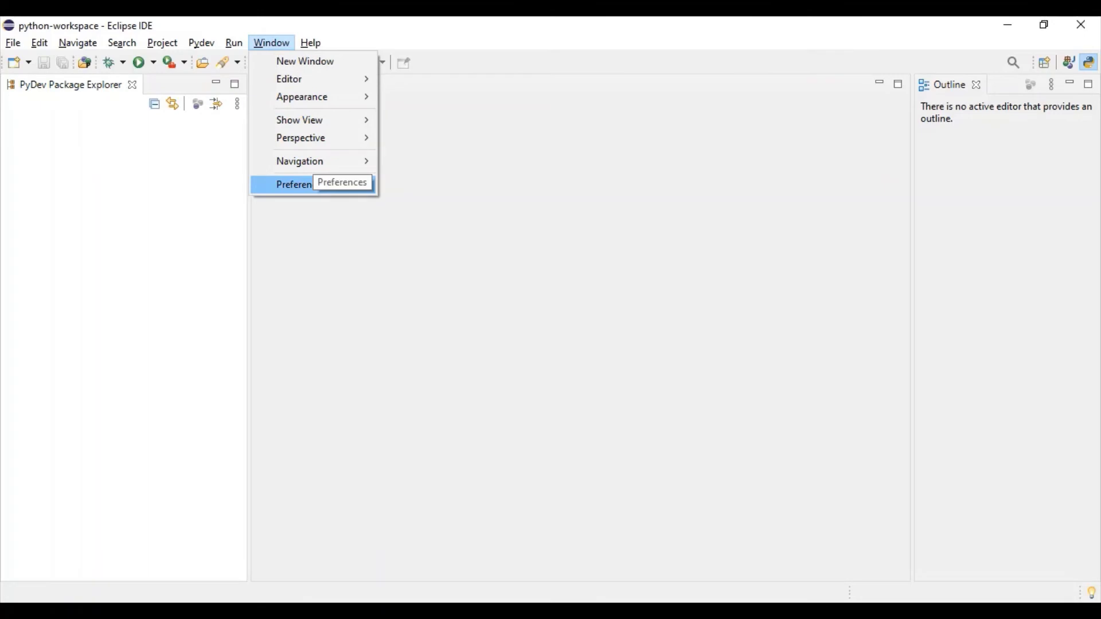
pyautogui.click(296, 184)
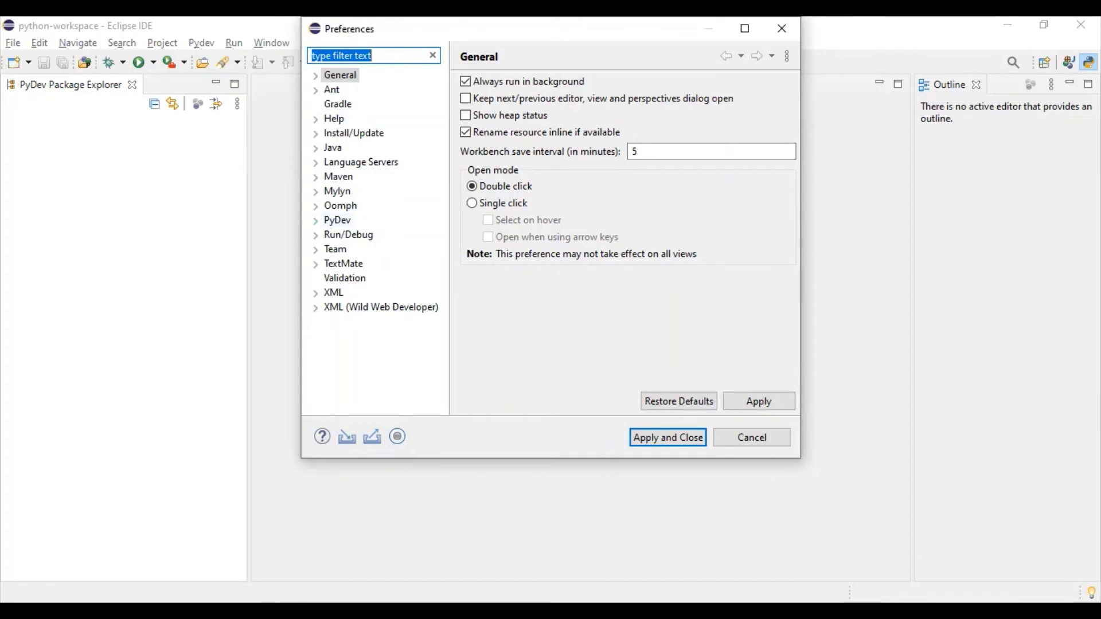
pyautogui.click(316, 220)
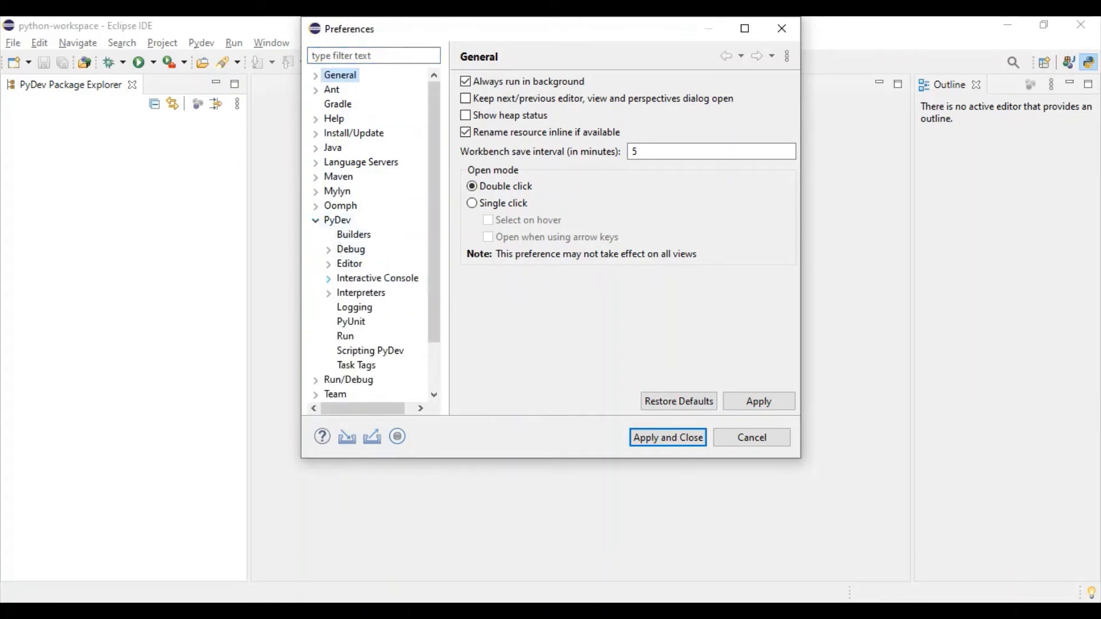
pyautogui.click(329, 293)
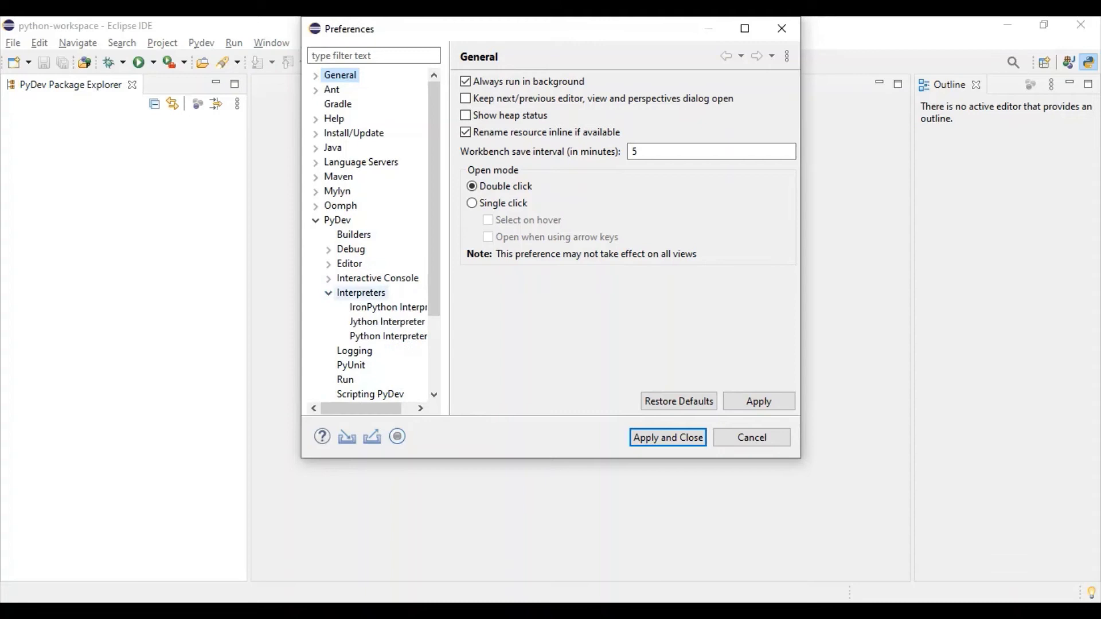
pyautogui.click(388, 336)
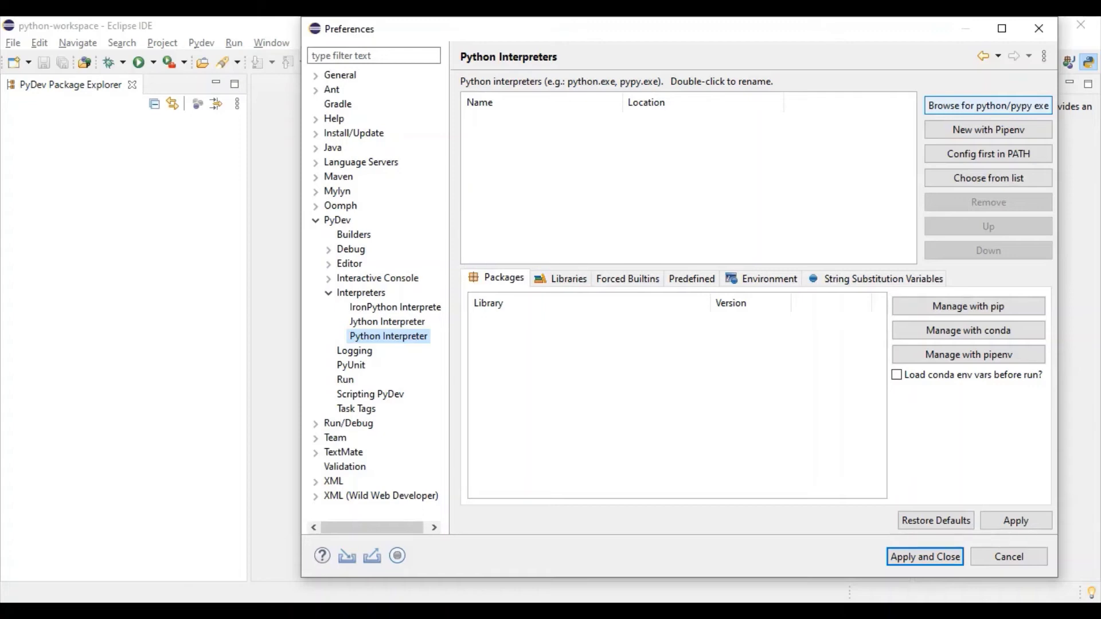
# - Browse for an interpreter executable and choose C:\Python27\python.exe
pyautogui.click(989, 105)
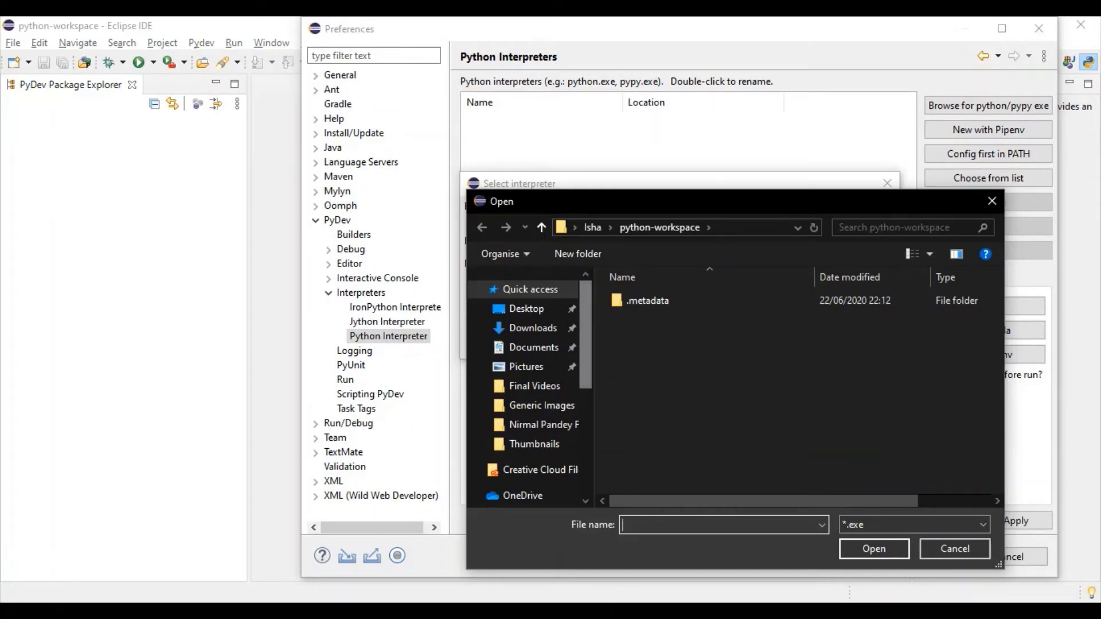
pyautogui.scroll(-3, 523, 470)
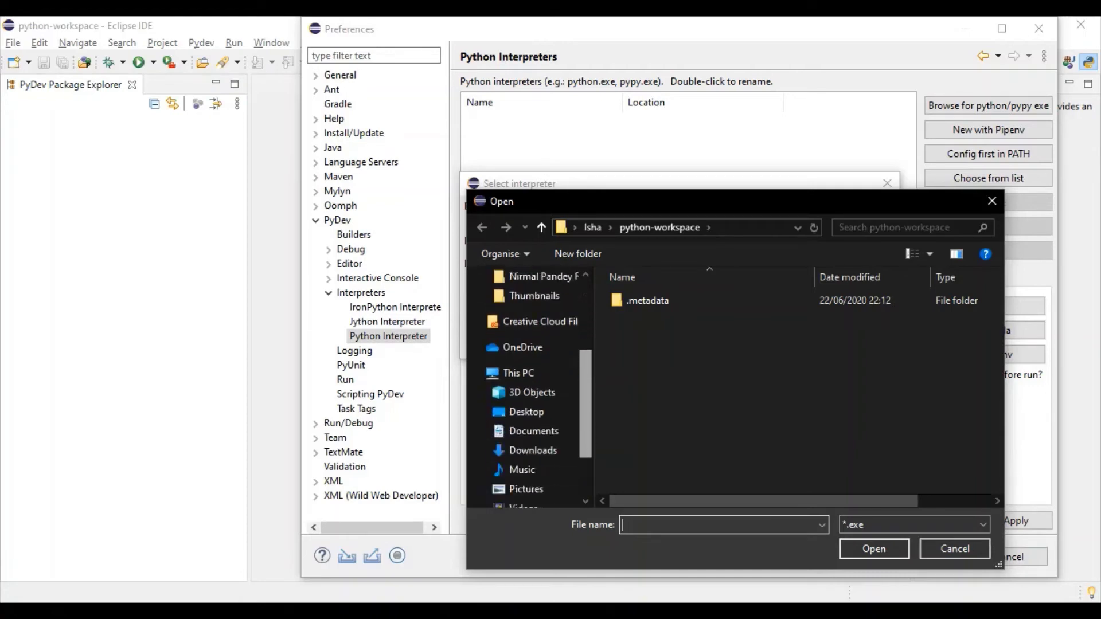
pyautogui.scroll(-2, 523, 469)
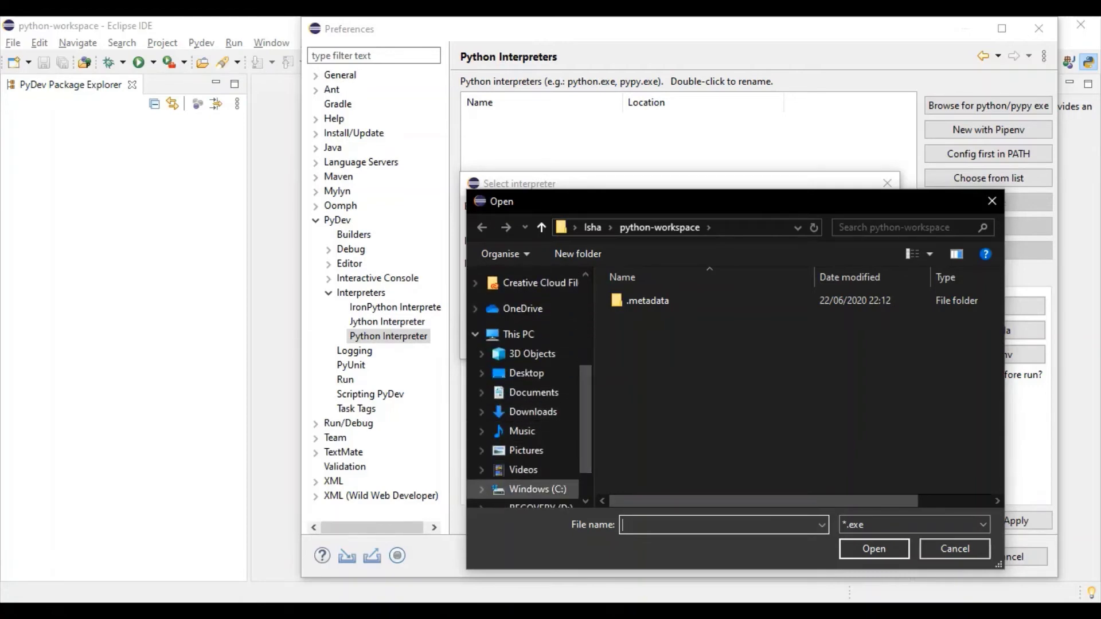
pyautogui.click(537, 489)
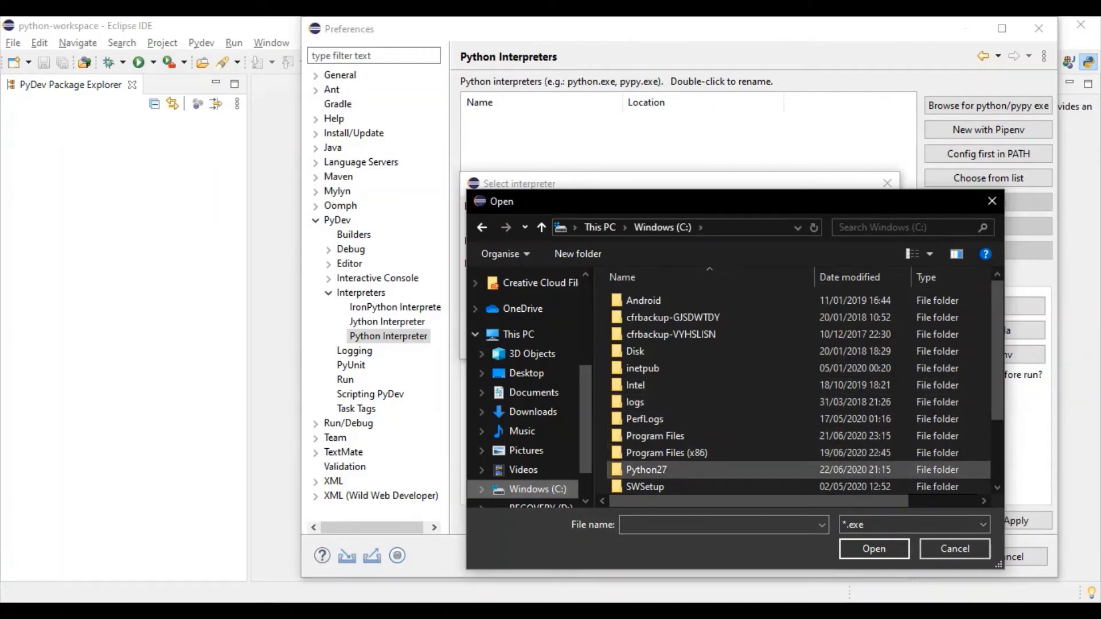
pyautogui.click(645, 470)
pyautogui.press('Return')
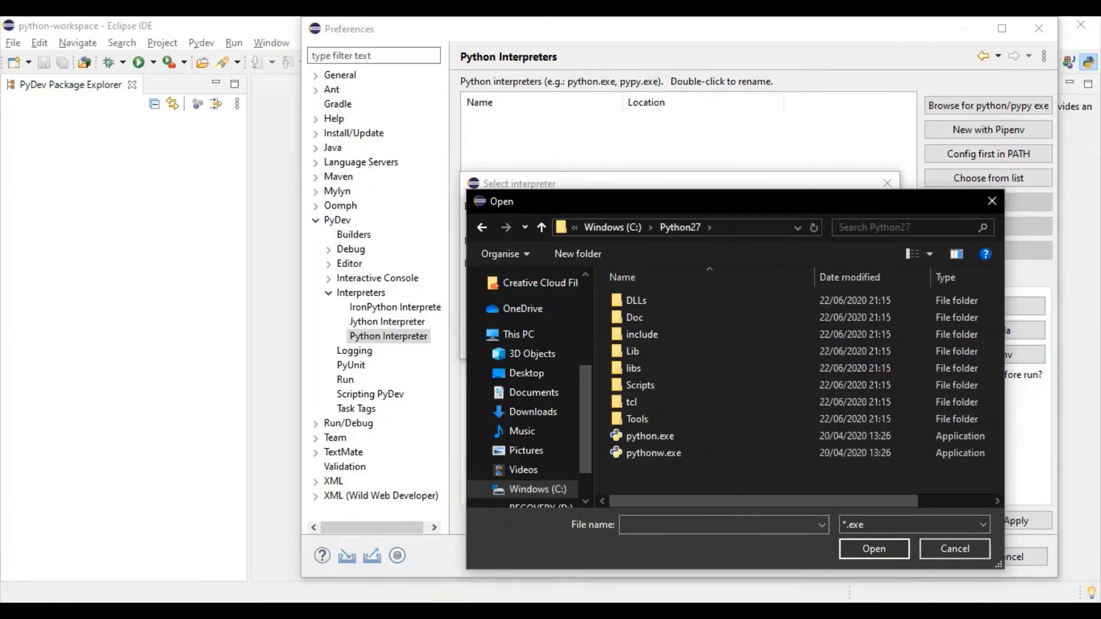
pyautogui.doubleClick(651, 436)
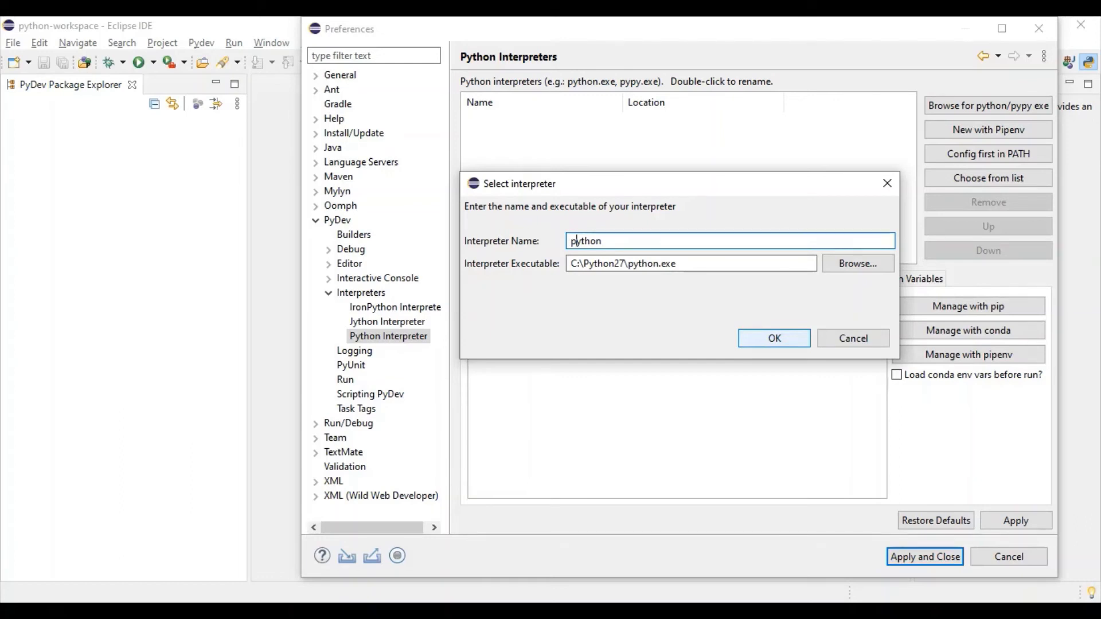
# - Name the interpreter 'Python 2', confirm it, and accept the suggested system pythonpath folders
pyautogui.press('Delete')
pyautogui.write('P')
pyautogui.press('Right')
pyautogui.press('Right')
pyautogui.press('Right')
pyautogui.press('Right')
pyautogui.press('Right')
pyautogui.write('2')
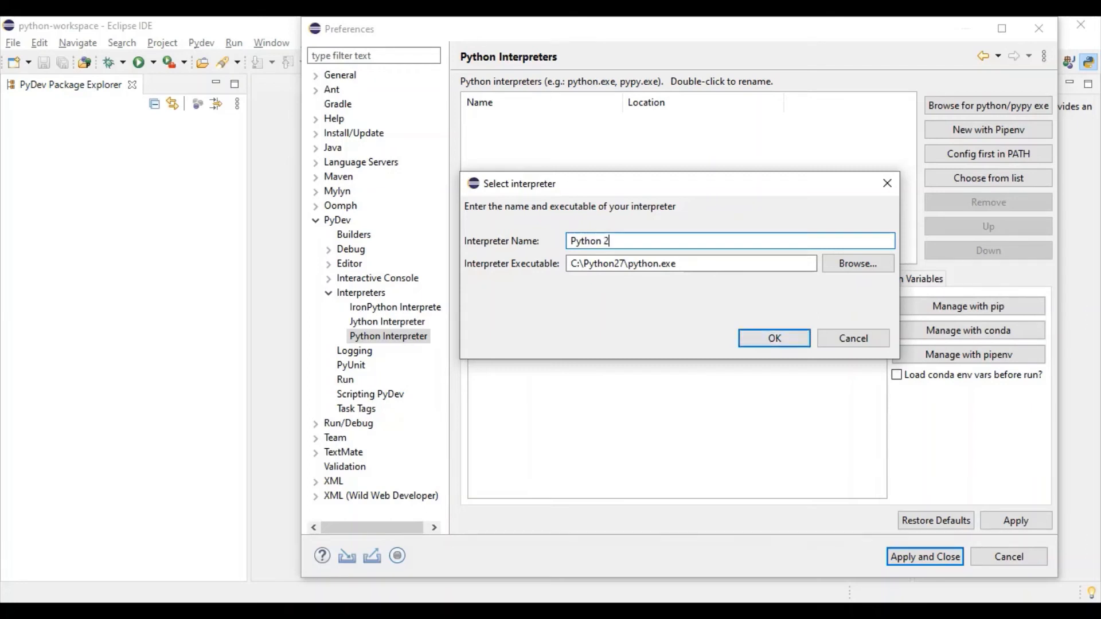
pyautogui.press('Return')
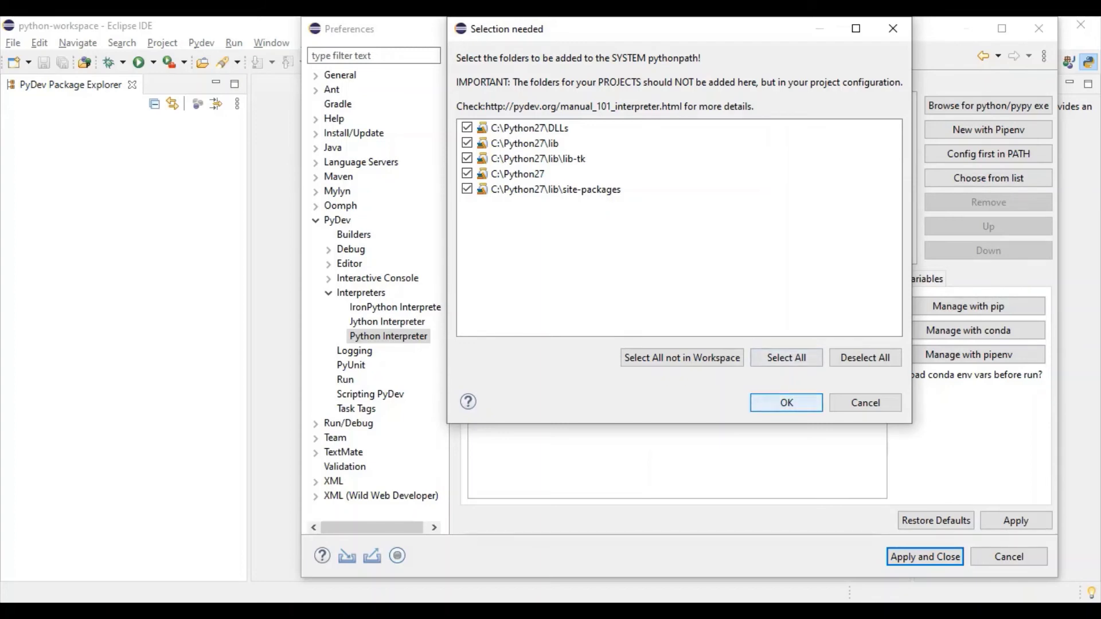
pyautogui.press('Return')
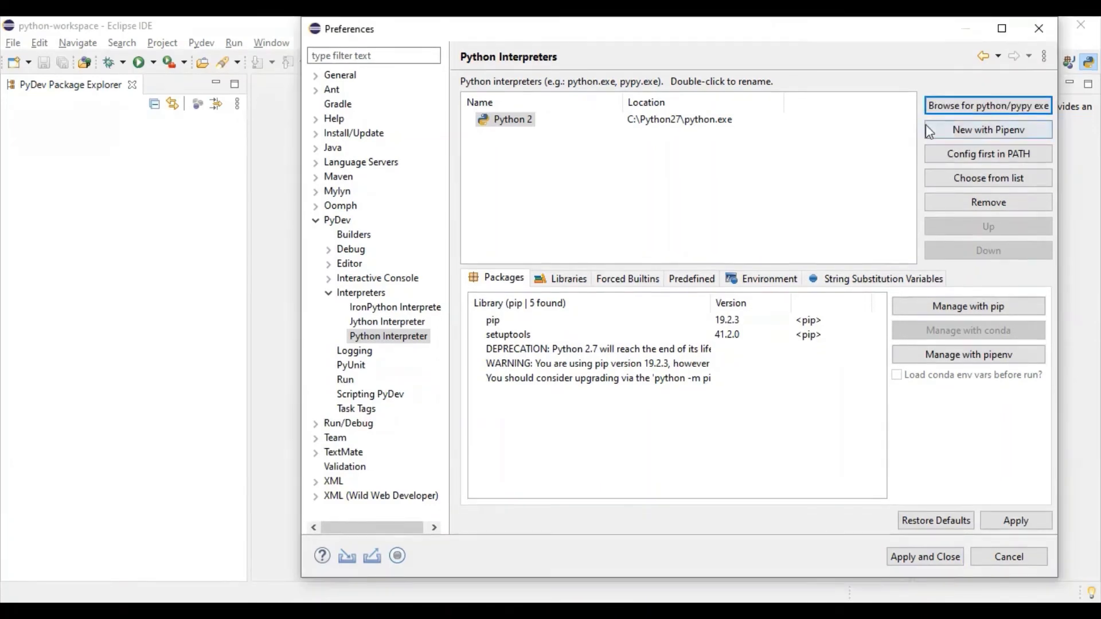
# - Browse to the Python38-32 folder and choose python.exe as the new interpreter executable
pyautogui.click(936, 115)
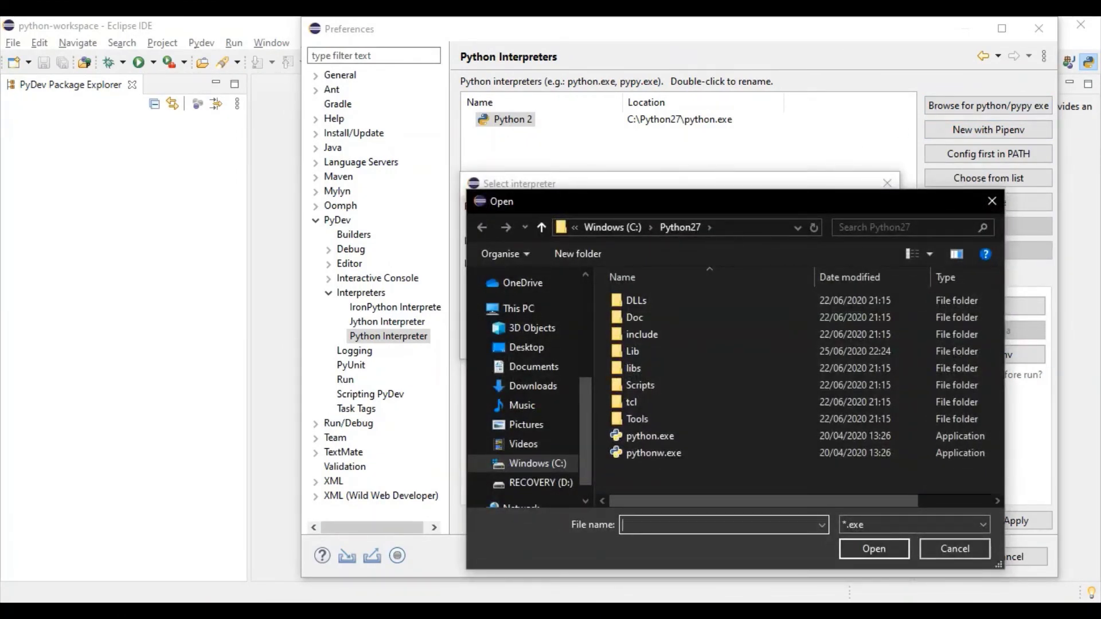
pyautogui.hotkey('alt', 'd')
pyautogui.hotkey('ctrl', 'v')
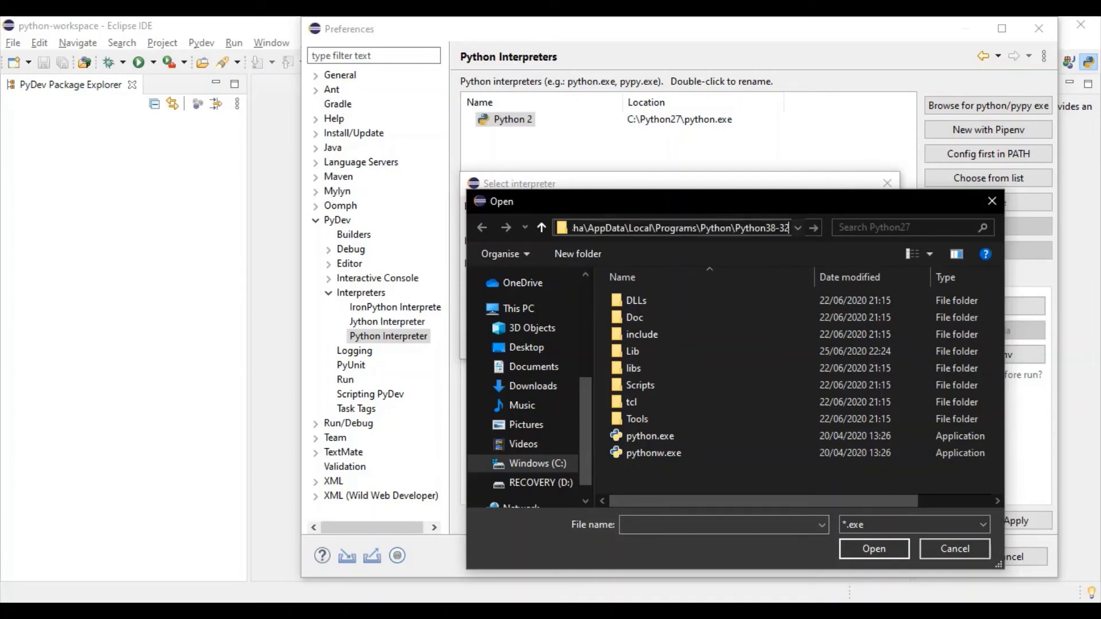
pyautogui.press('Return')
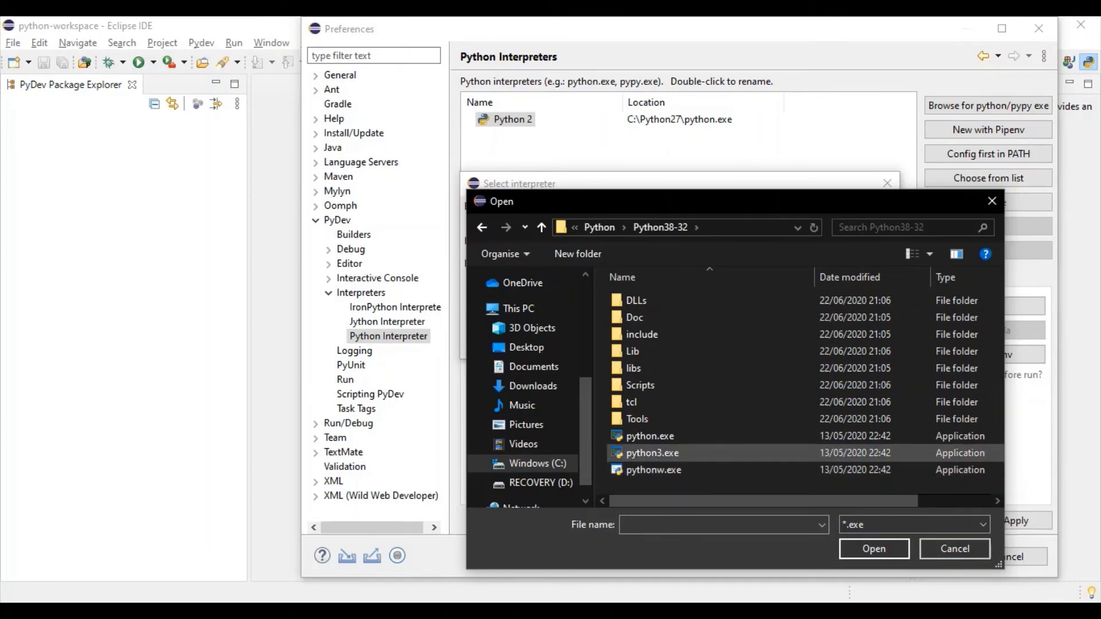
pyautogui.click(650, 436)
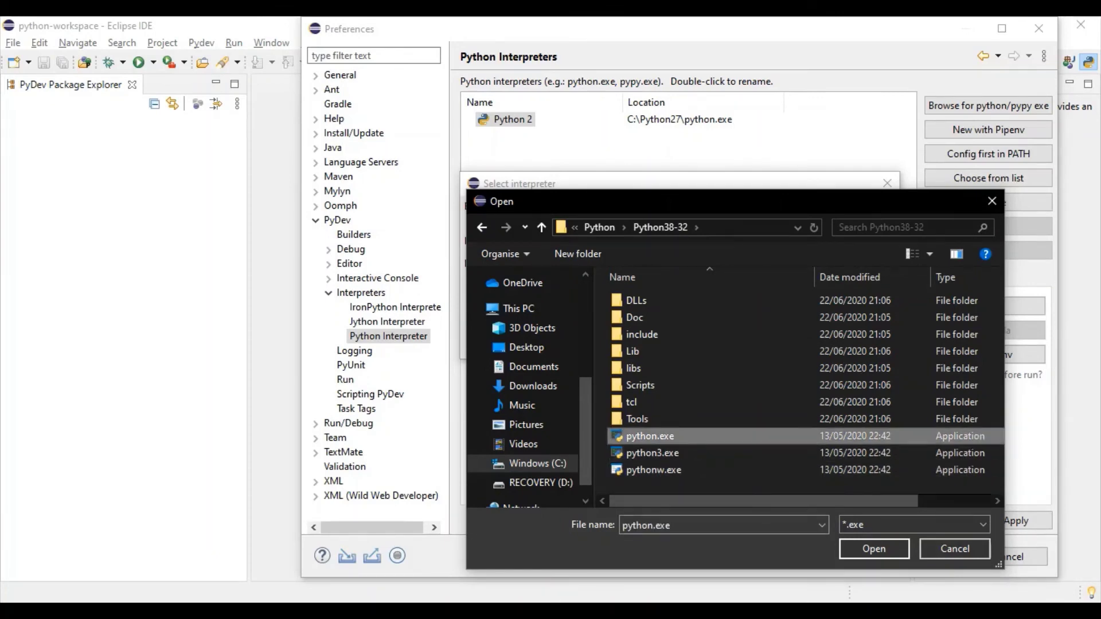
pyautogui.click(852, 546)
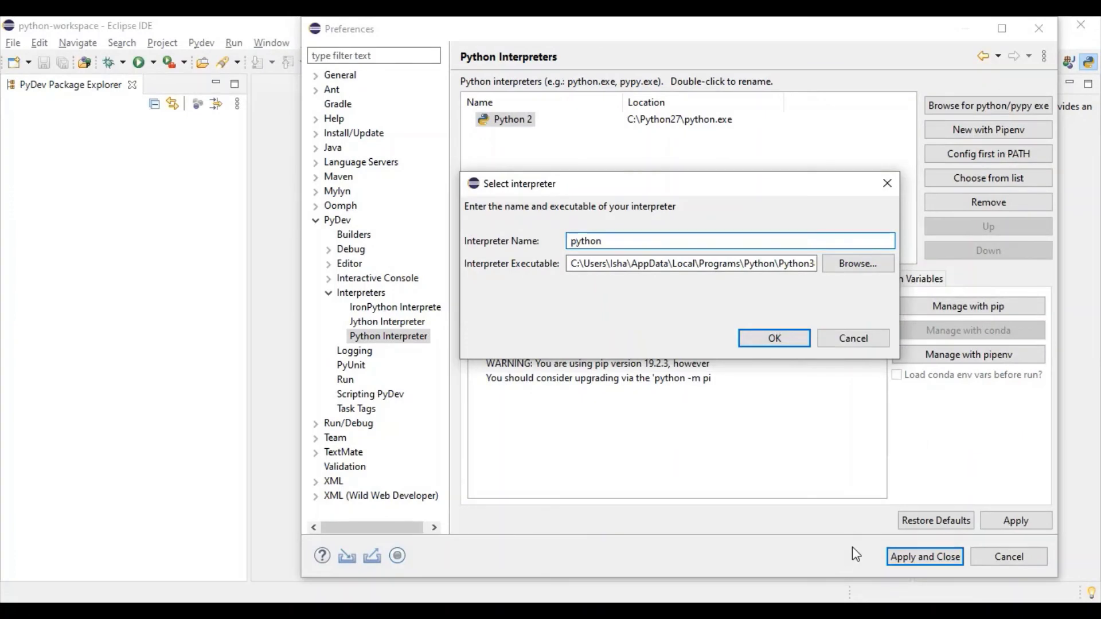
# - Rename the interpreter to 'Python 3' and accept the suggested system pythonpath folders
pyautogui.press('Delete')
pyautogui.write('P')
pyautogui.write(' 3')
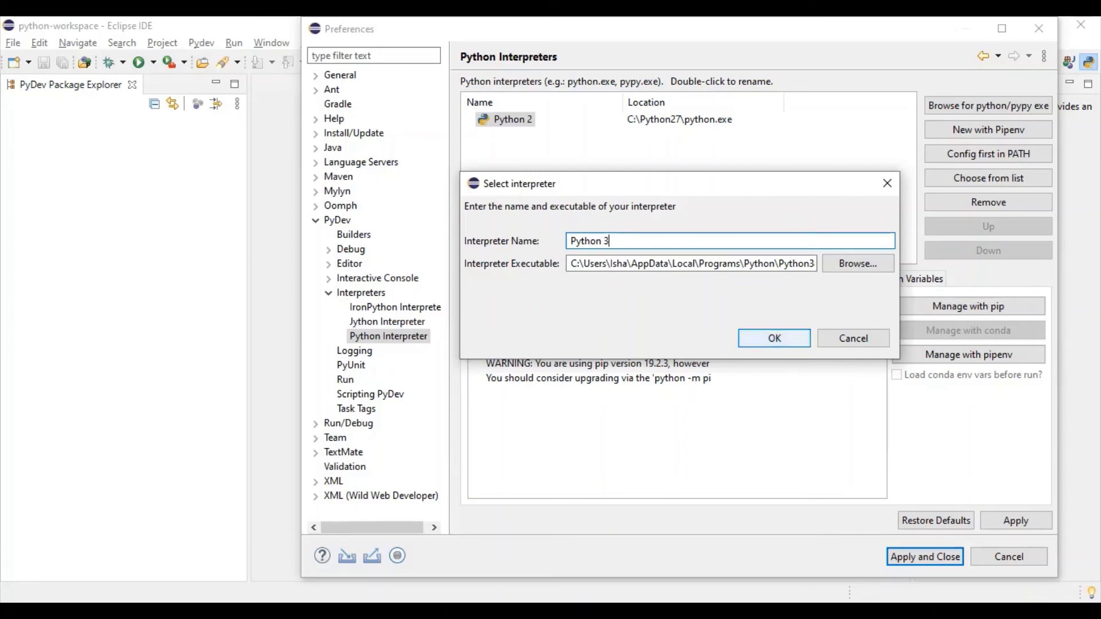
pyautogui.click(775, 338)
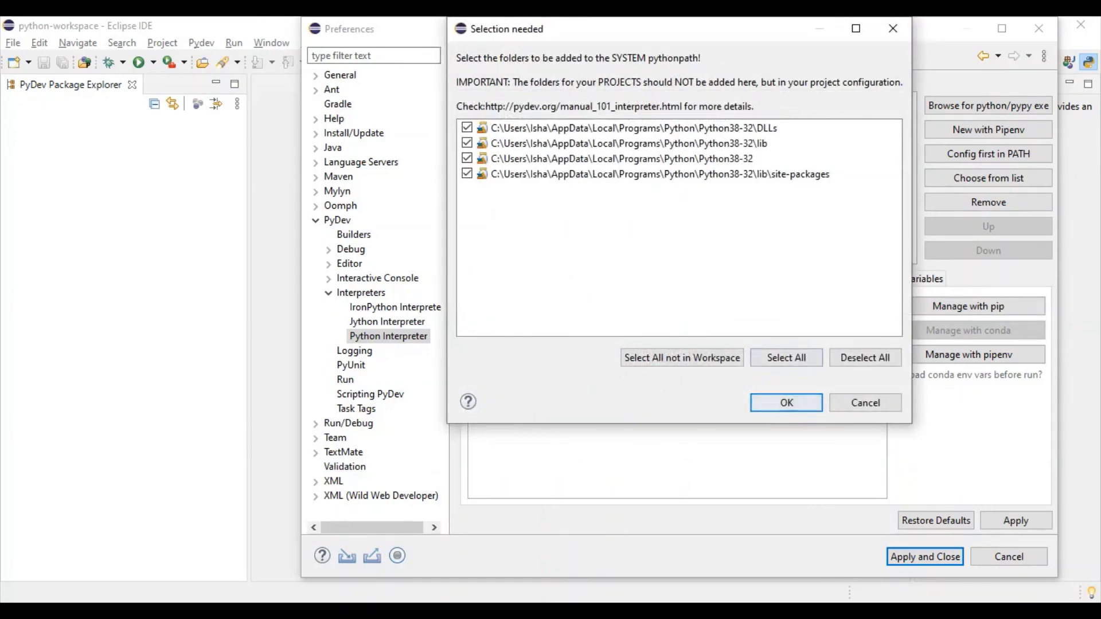
pyautogui.click(780, 406)
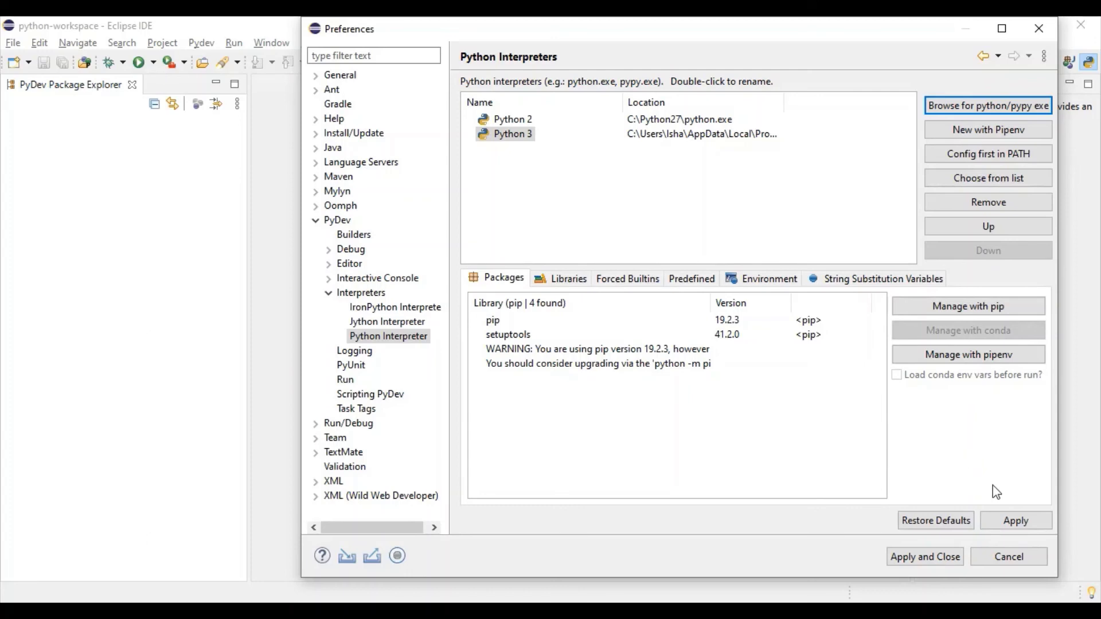
# - Apply the Python 2 and Python 3 interpreter settings and let PYTHONPATH sync to 100%
pyautogui.click(1000, 530)
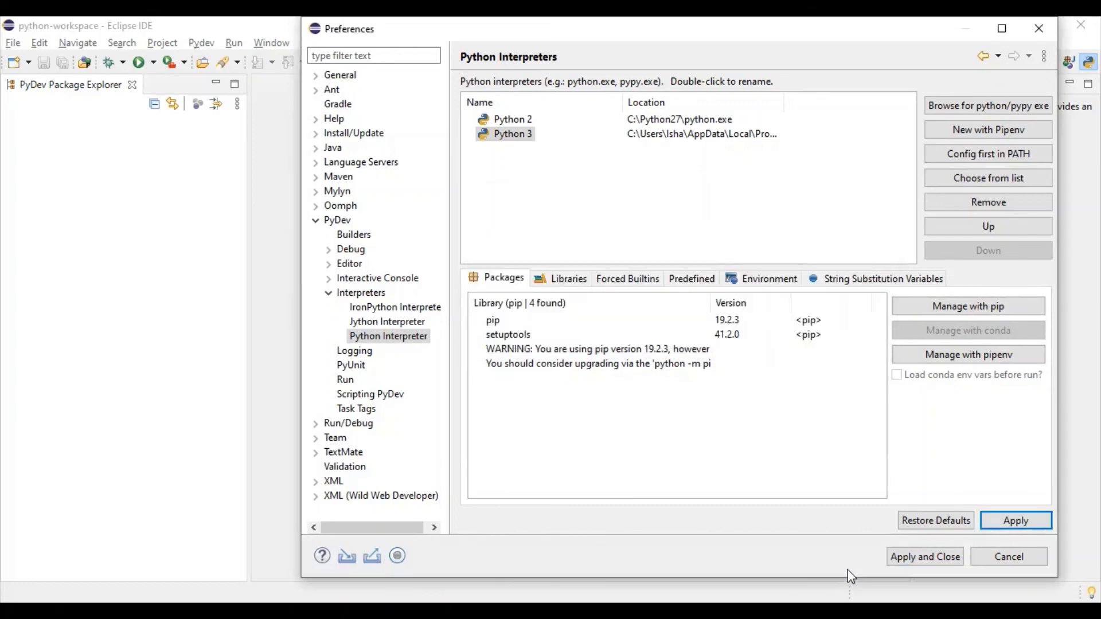
pyautogui.click(895, 561)
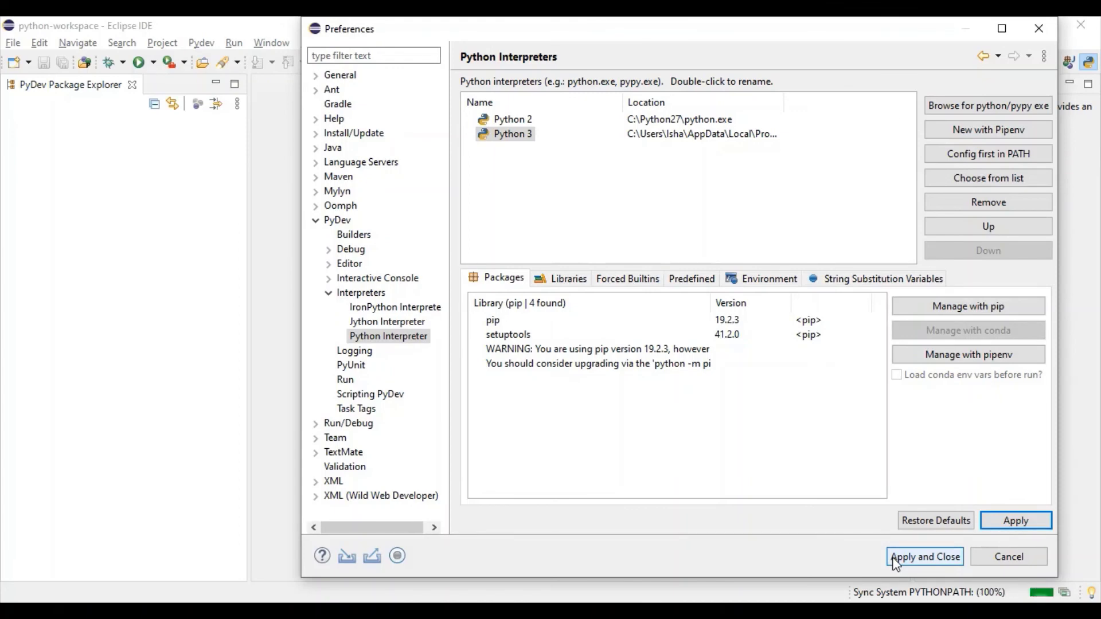
# - Apply and close the Preferences dialog to return to the PyDev workbench
pyautogui.click(895, 561)
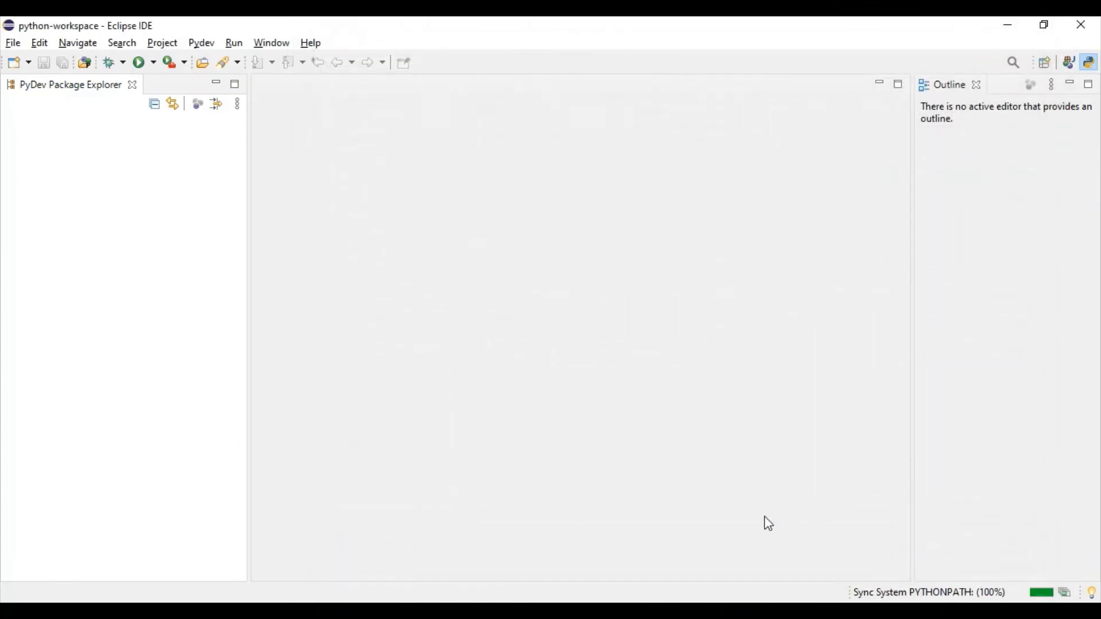